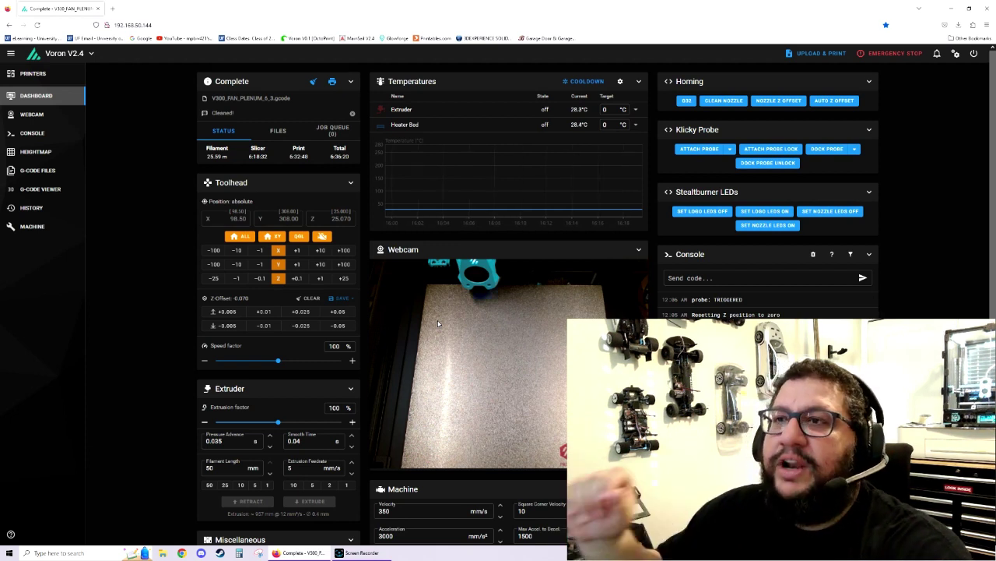
View the configured printers page from the printer dropdown, then return to the Voron V2.4 dashboard
{"action": "left_click", "coordinate": [91, 53]}
{"action": "left_click", "coordinate": [115, 65]}
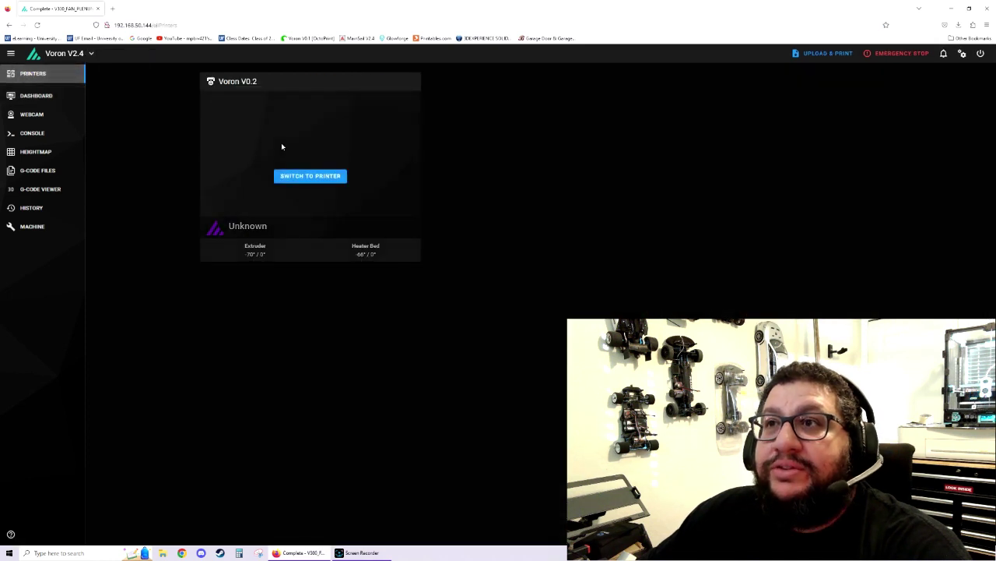
{"action": "mouse_move", "coordinate": [276, 93]}
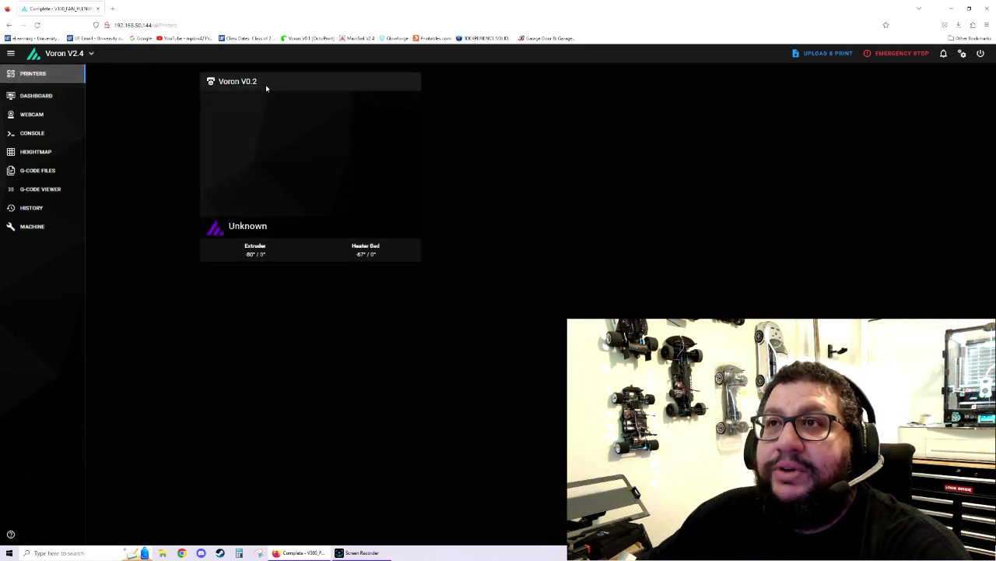
{"action": "left_click", "coordinate": [32, 97]}
Switch Mainsail to the Voron V0.2 printer and open a new browser tab
{"action": "left_click", "coordinate": [91, 53]}
{"action": "left_click", "coordinate": [114, 62]}
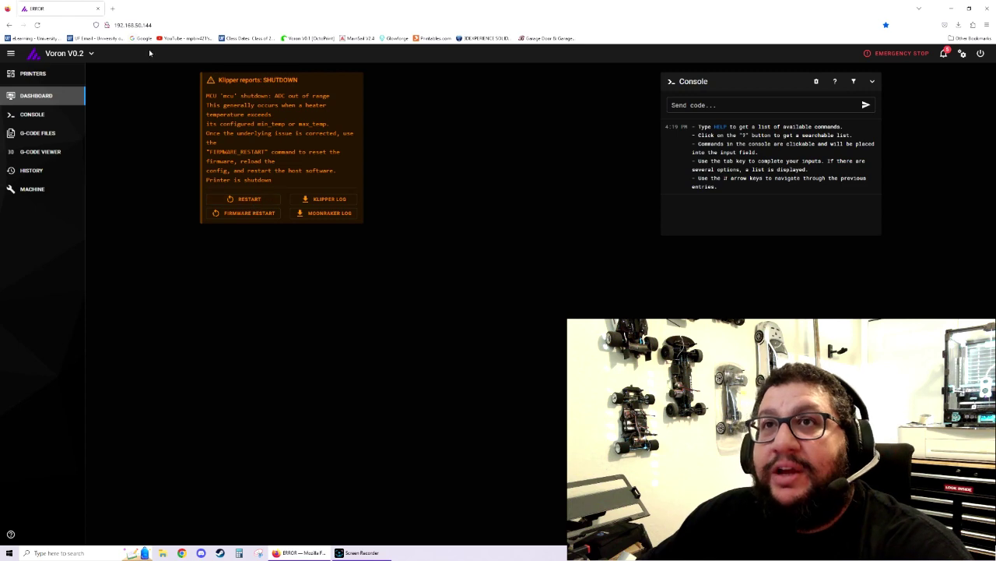
{"action": "key", "text": "ctrl+t"}
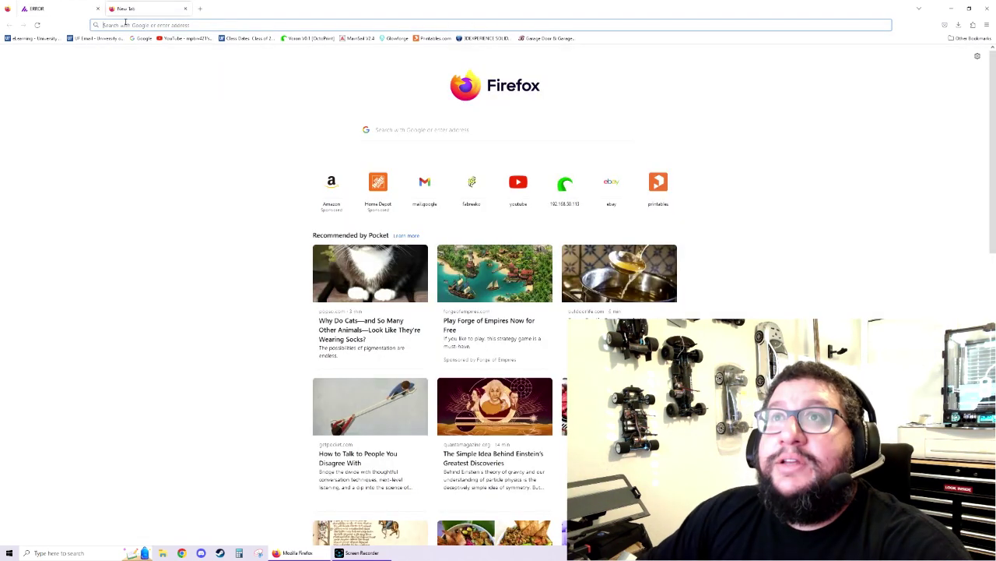
Load the Voron V0.1 OctoPrint bookmark and view its Control, GCode Viewer and Temperature tabs
{"action": "left_click", "coordinate": [313, 38]}
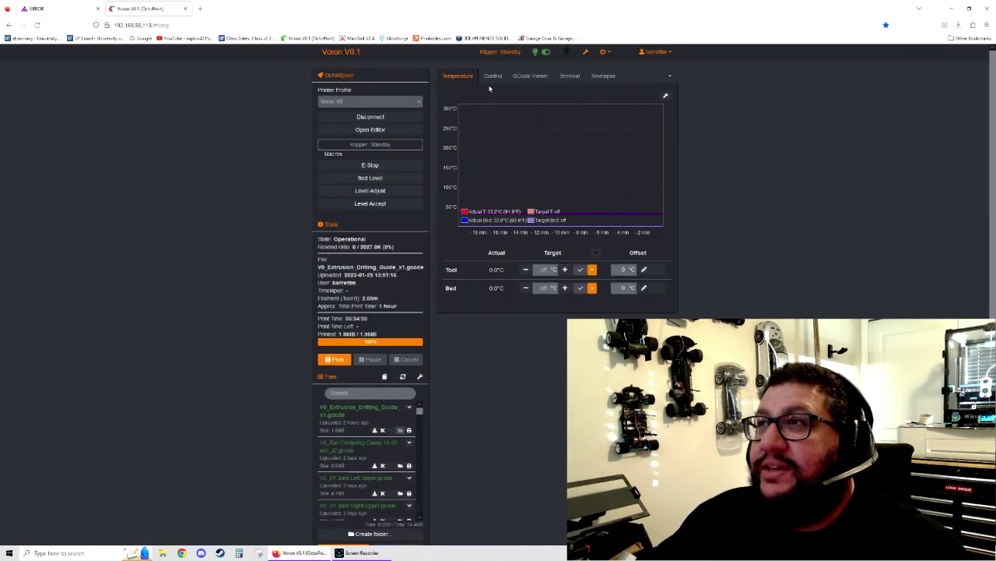
{"action": "left_click", "coordinate": [493, 75]}
{"action": "left_click", "coordinate": [526, 75]}
{"action": "left_click", "coordinate": [461, 76]}
Back on the Mainsail tab, switch to Voron V2.4, then back to Voron V0.2
{"action": "left_click", "coordinate": [59, 8]}
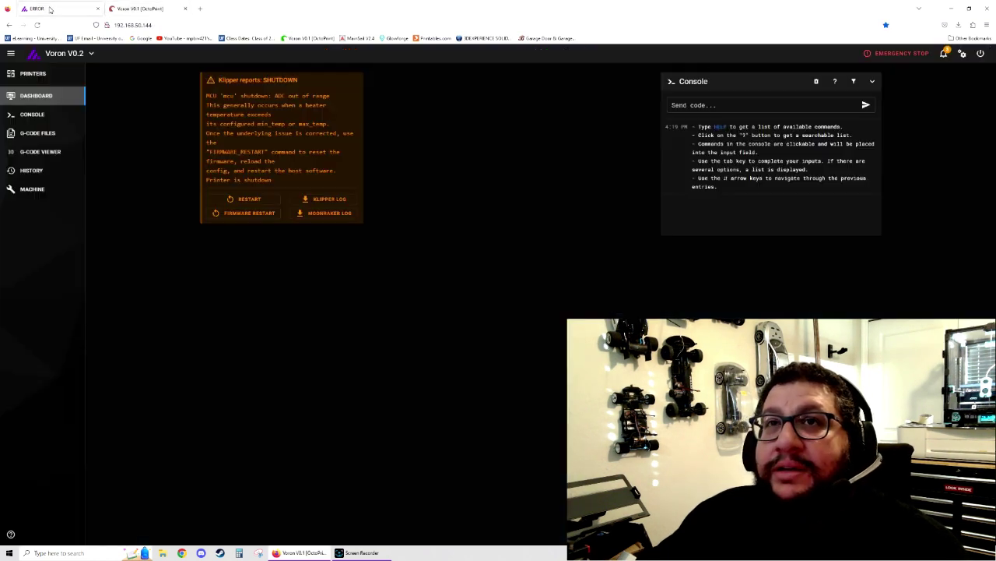
{"action": "left_click", "coordinate": [91, 55]}
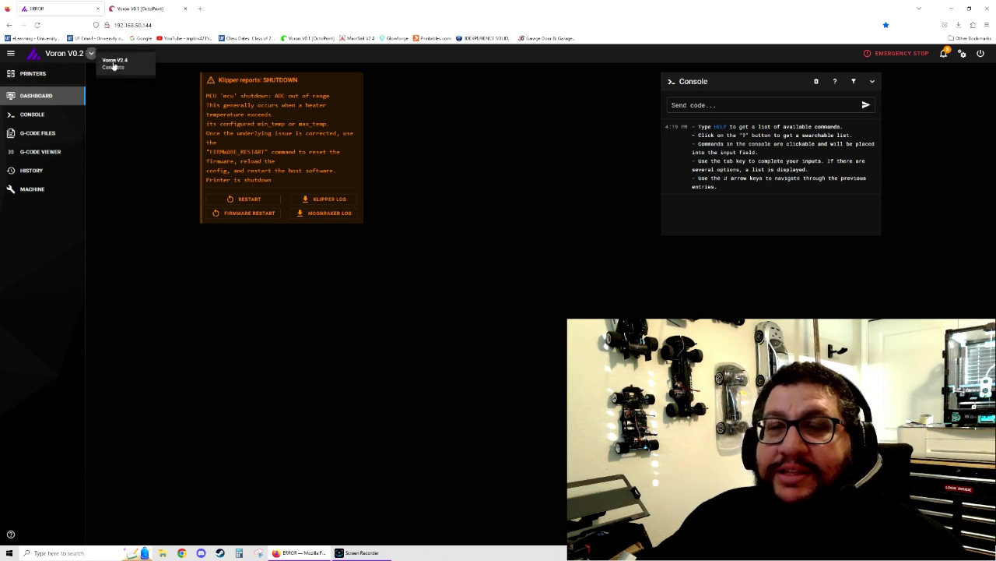
{"action": "left_click", "coordinate": [114, 62]}
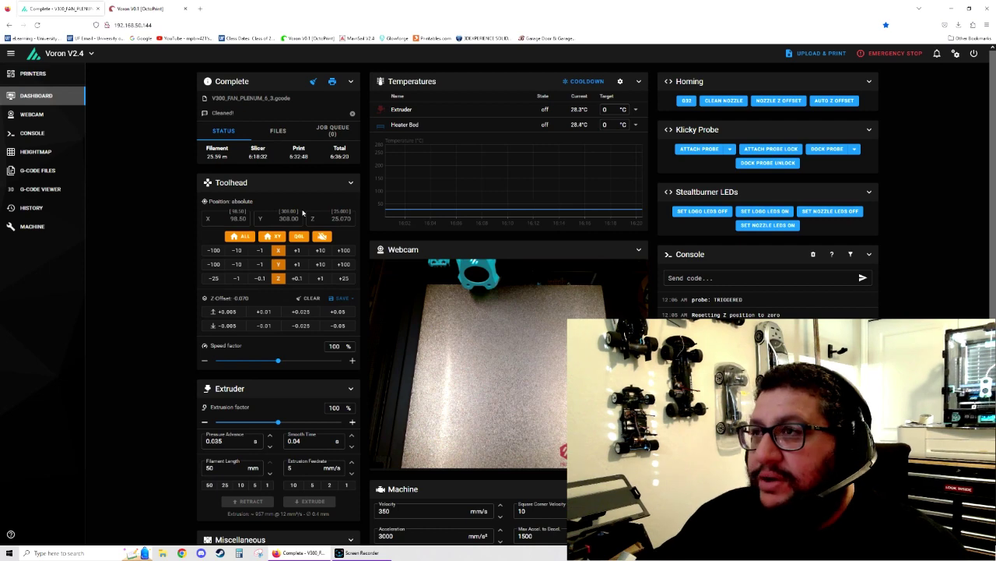
{"action": "left_click", "coordinate": [91, 53]}
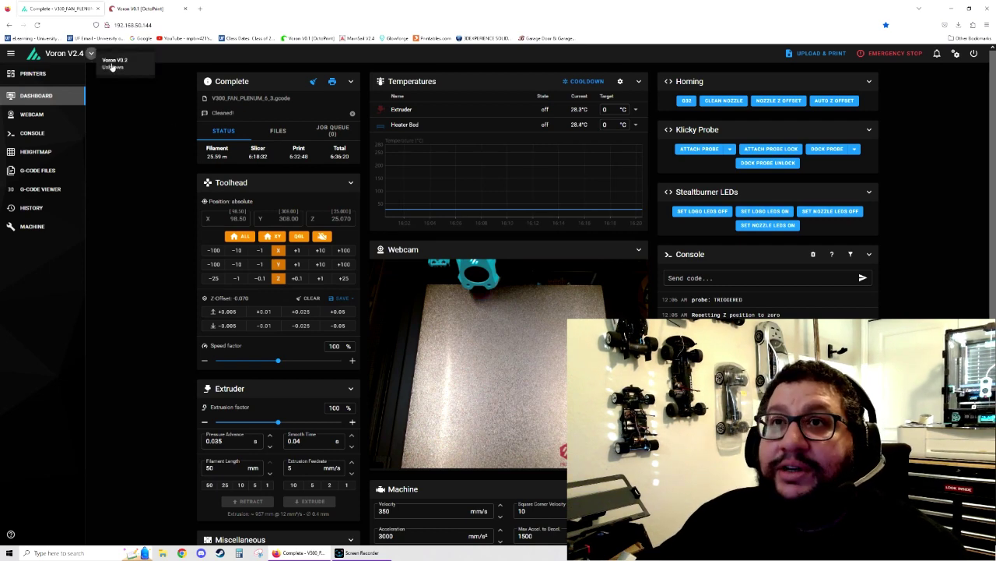
{"action": "left_click", "coordinate": [115, 67]}
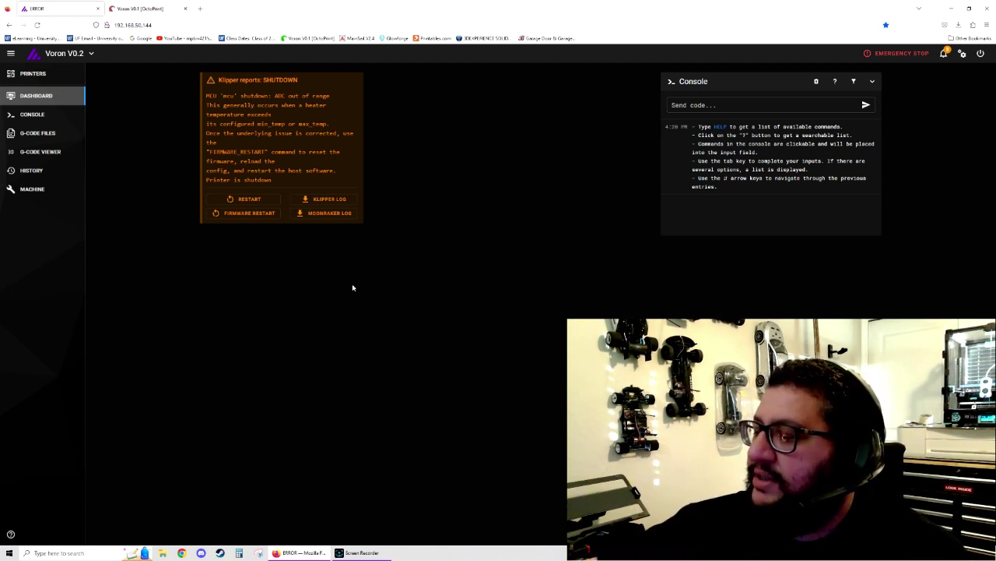
Minimize the Firefox window to reveal the Windows desktop
{"action": "left_click", "coordinate": [299, 552]}
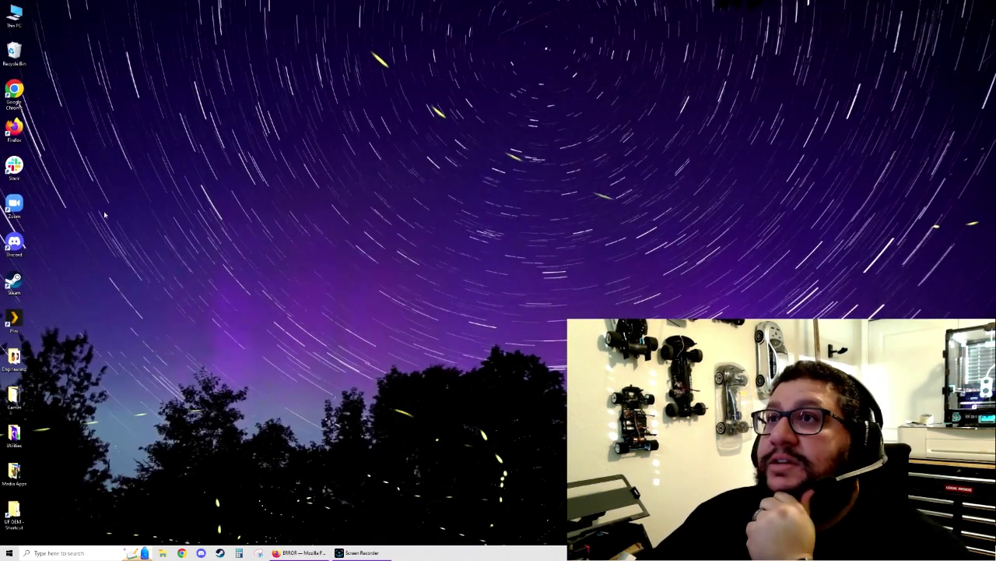
Browse from This PC into Removable Disk (G:)
{"action": "double_click", "coordinate": [12, 17]}
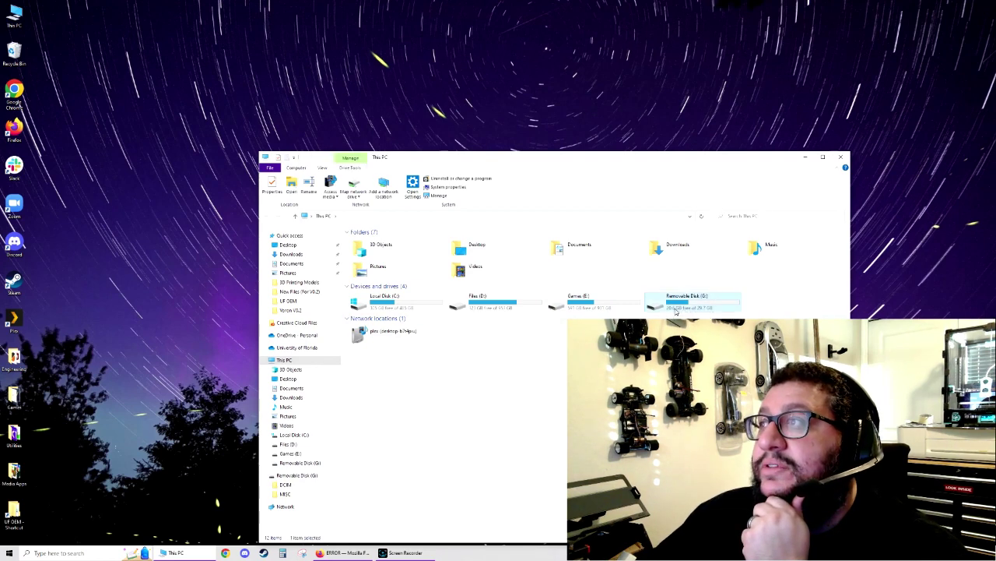
{"action": "double_click", "coordinate": [675, 311]}
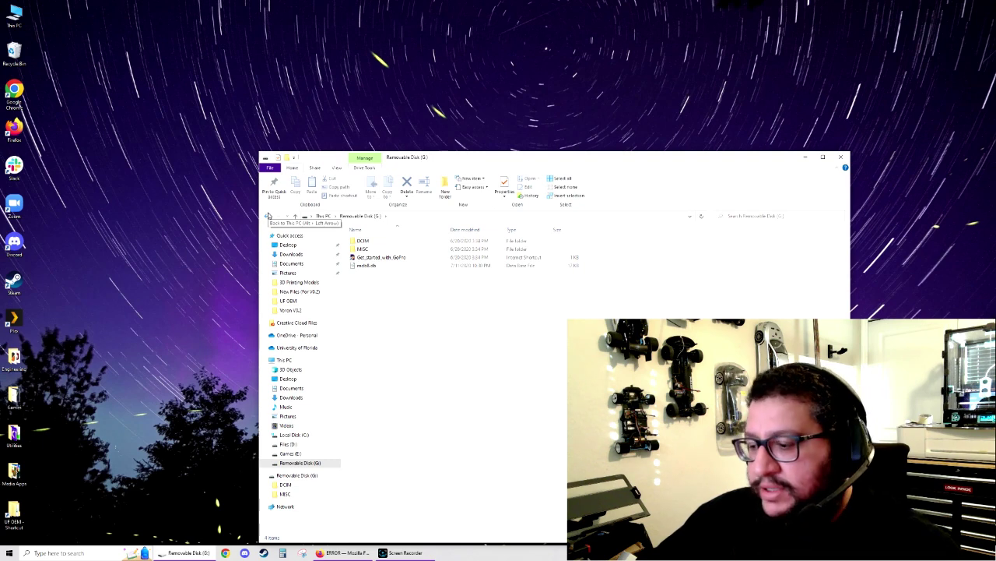
{"action": "left_click", "coordinate": [268, 215]}
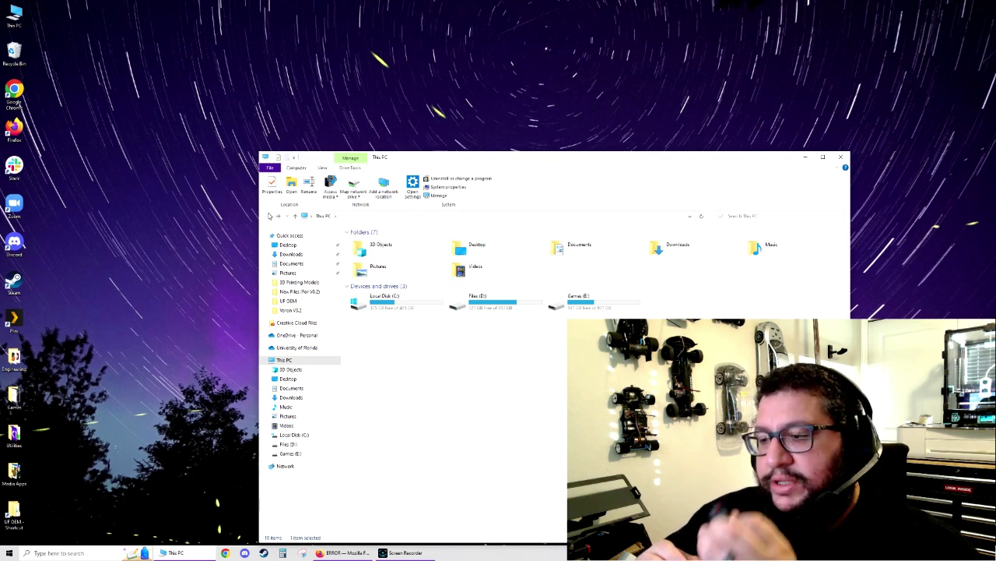
{"action": "double_click", "coordinate": [691, 308]}
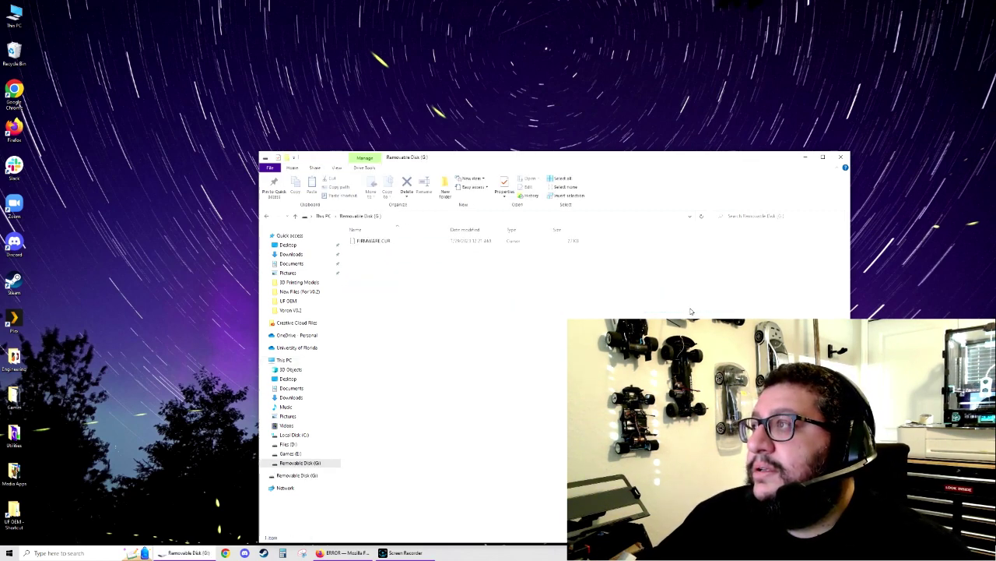
{"action": "left_click", "coordinate": [267, 218]}
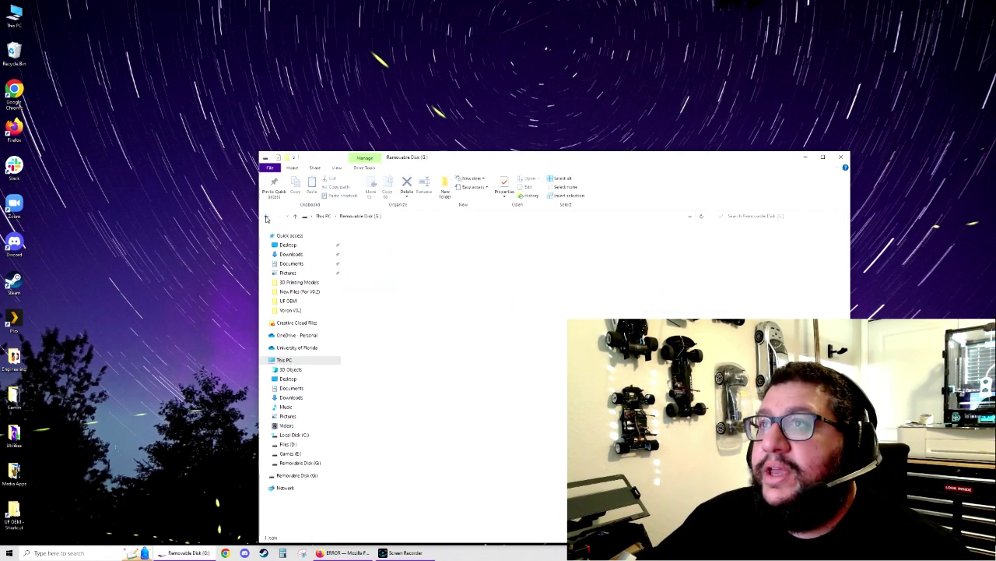
{"action": "double_click", "coordinate": [692, 308]}
Permanently delete FIRMWARE.CUR from the drive via the Recycle Bin, then close File Explorer
{"action": "left_click_drag", "start_coordinate": [619, 164], "coordinate": [477, 91]}
{"action": "right_click", "coordinate": [264, 171]}
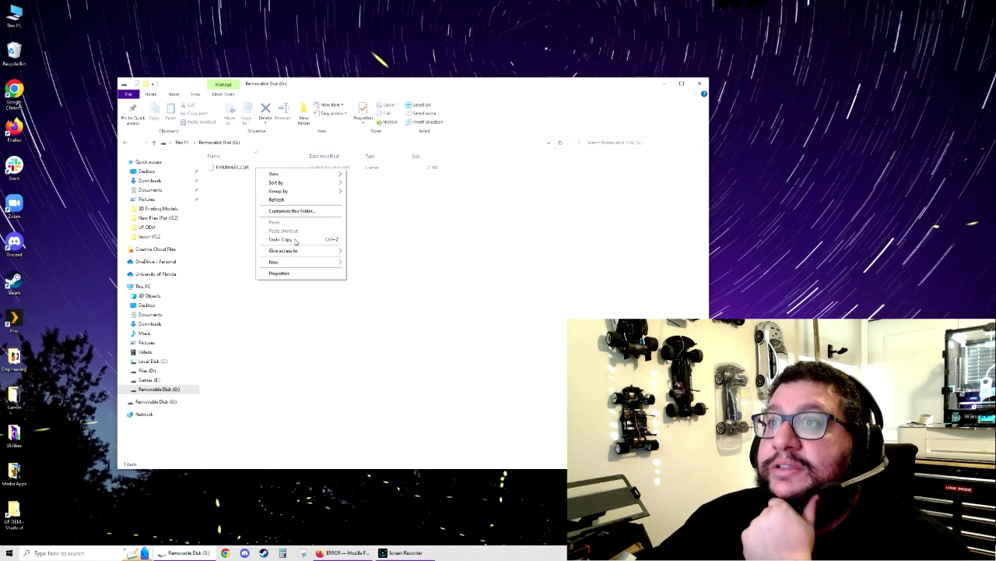
{"action": "left_click", "coordinate": [233, 167]}
{"action": "left_click_drag", "start_coordinate": [233, 166], "coordinate": [14, 53]}
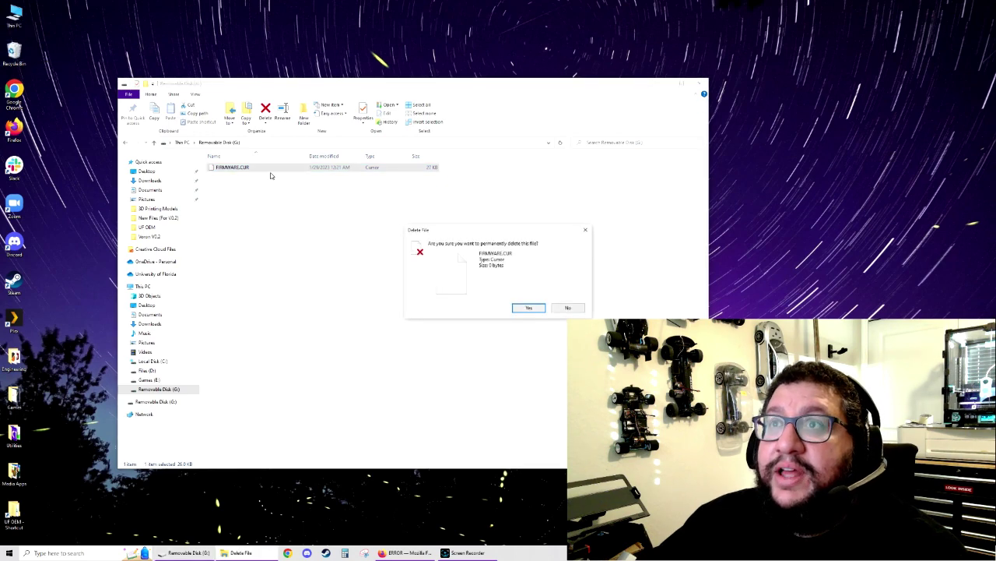
{"action": "left_click", "coordinate": [534, 308]}
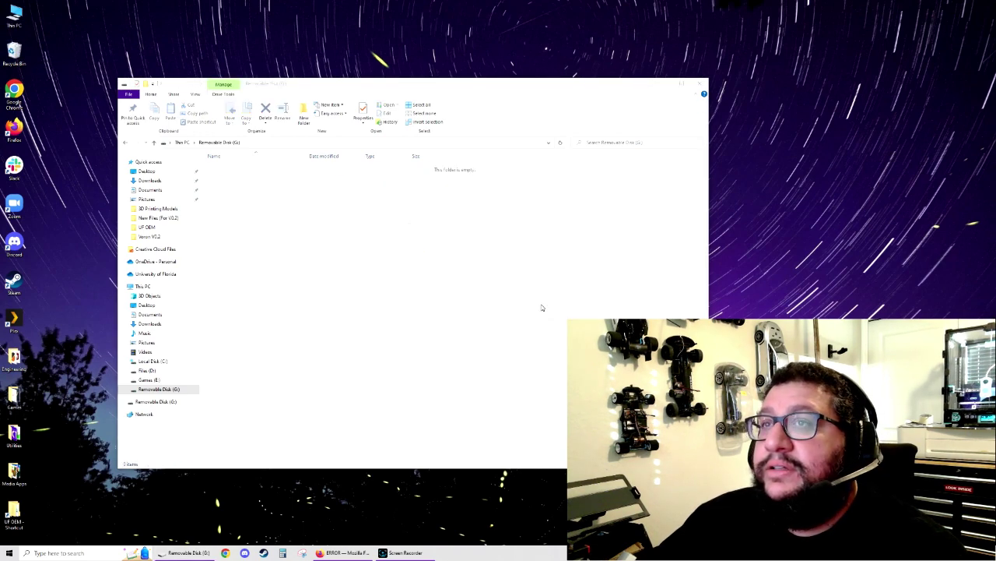
{"action": "left_click", "coordinate": [695, 81]}
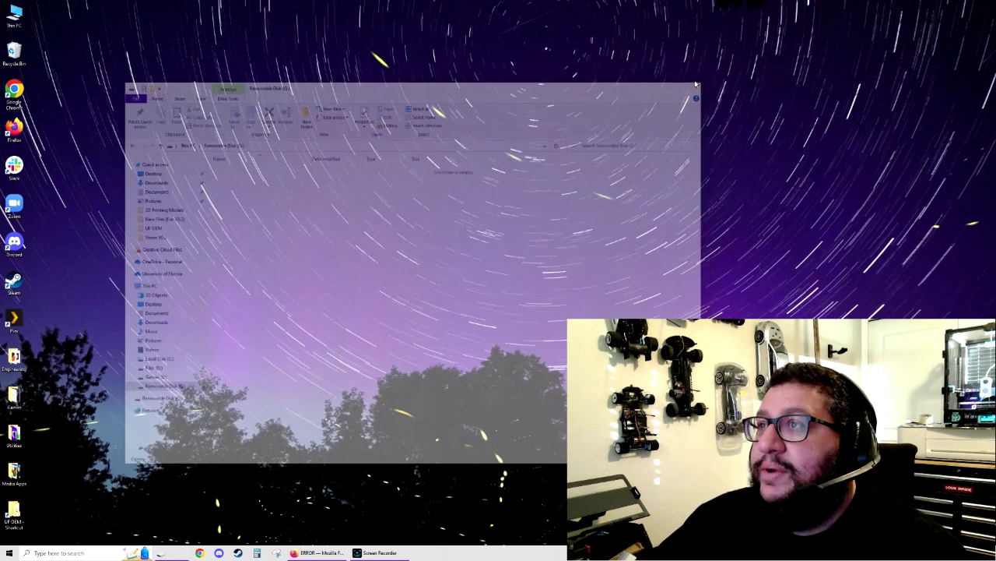
{"action": "left_click", "coordinate": [89, 552]}
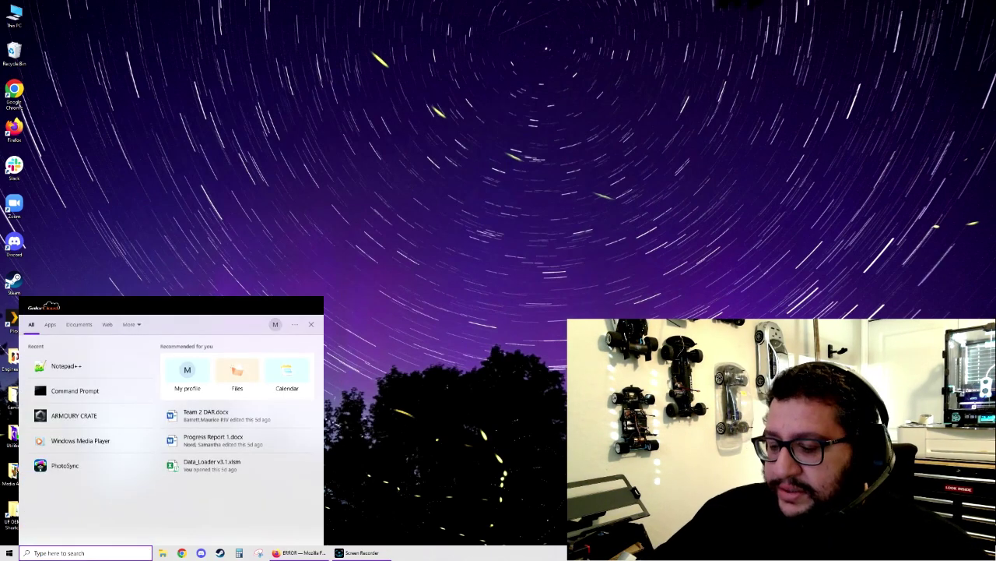
Launch Raspberry Pi Imager from Windows search and bring up its operating system list
{"action": "type", "text": "imag"}
{"action": "left_click", "coordinate": [86, 402]}
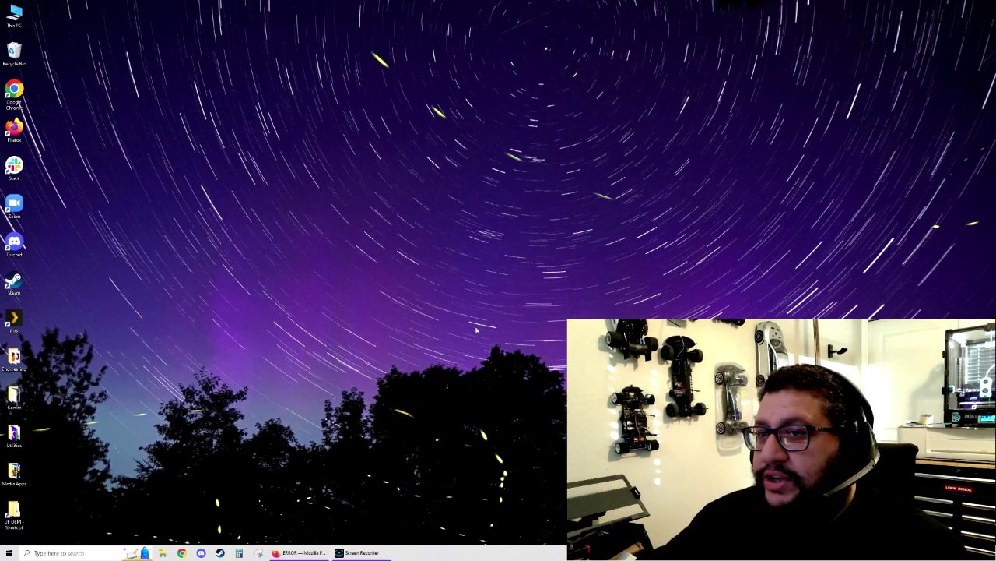
{"action": "left_click", "coordinate": [355, 322]}
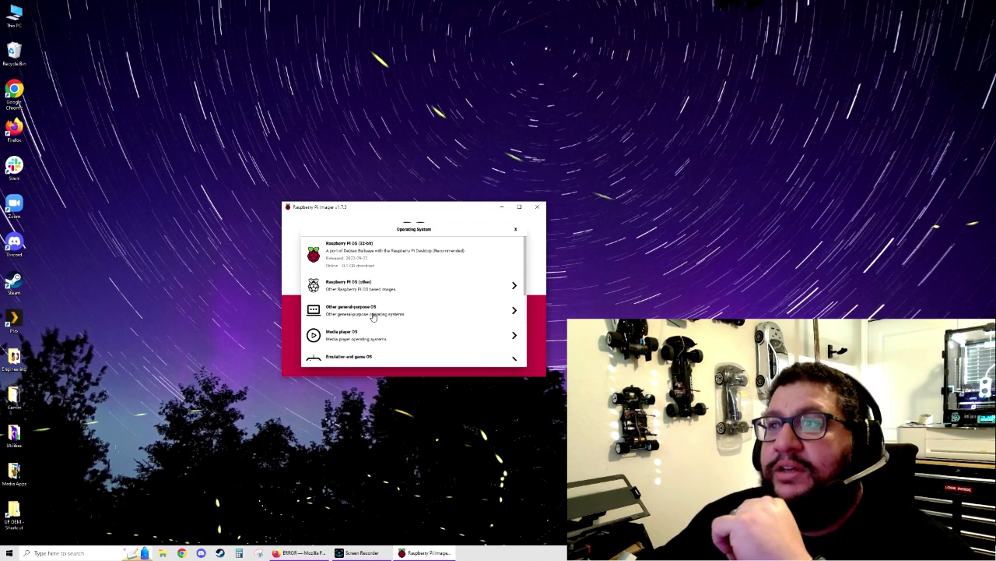
{"action": "scroll", "coordinate": [375, 319], "scroll_direction": "down", "scroll_amount": 3}
{"action": "scroll", "coordinate": [381, 342], "scroll_direction": "down", "scroll_amount": 1}
Choose Mainsail OS 64-bit under 3D printing, and the Generic USB mass-storage device as target
{"action": "left_click", "coordinate": [384, 289]}
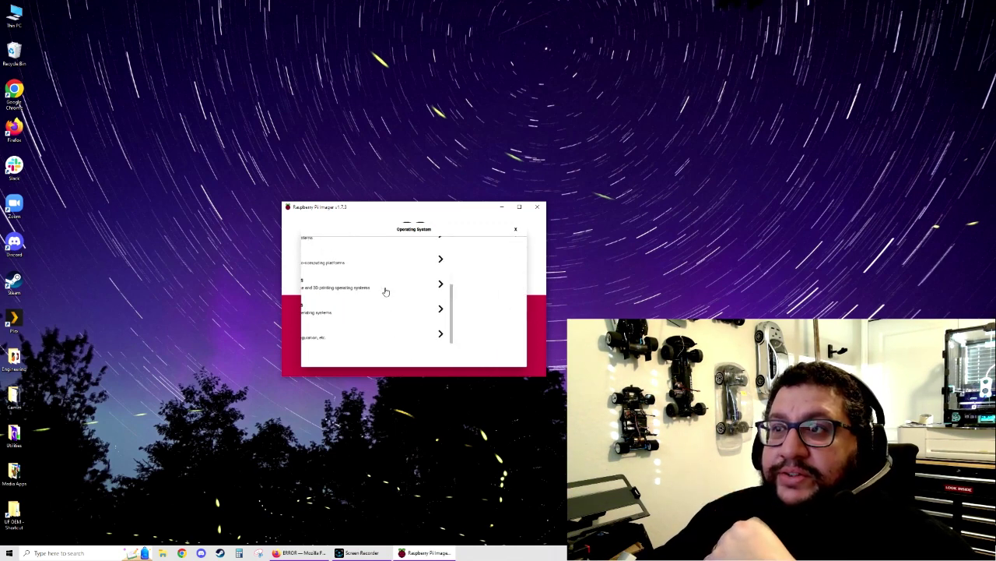
{"action": "left_click", "coordinate": [386, 273]}
{"action": "left_click", "coordinate": [378, 327]}
{"action": "left_click", "coordinate": [382, 322]}
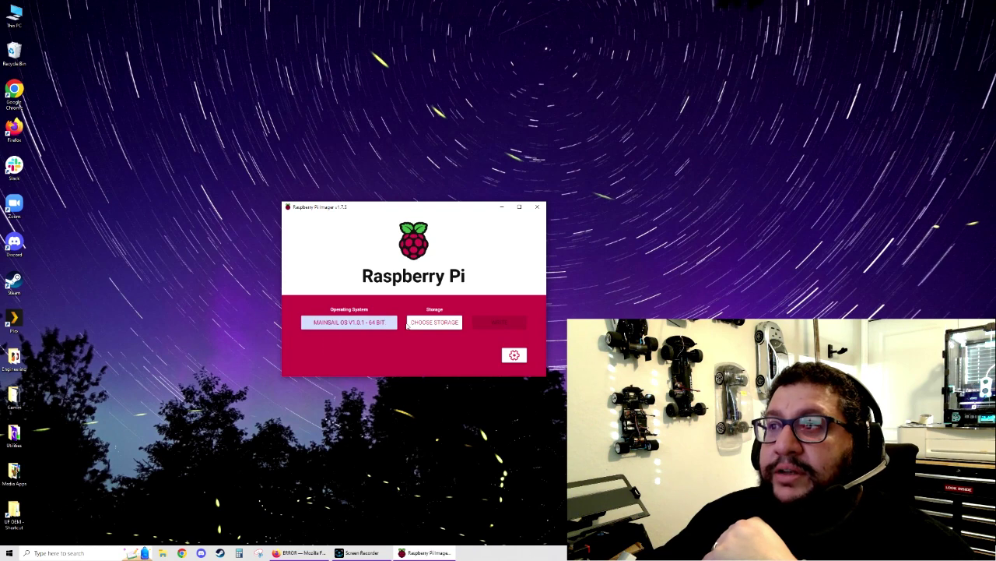
{"action": "left_click", "coordinate": [440, 322]}
{"action": "left_click", "coordinate": [402, 248]}
Check the advanced options: hostname mainsailv02 and SSH enabled with password authentication
{"action": "left_click", "coordinate": [514, 355]}
{"action": "scroll", "coordinate": [511, 254], "scroll_direction": "down", "scroll_amount": 1}
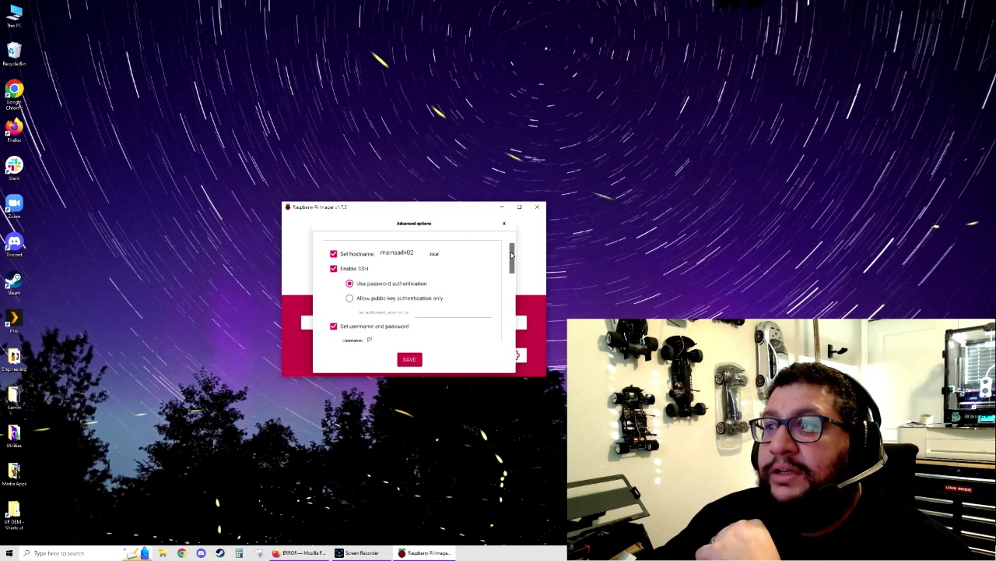
{"action": "left_click_drag", "start_coordinate": [511, 254], "coordinate": [510, 246]}
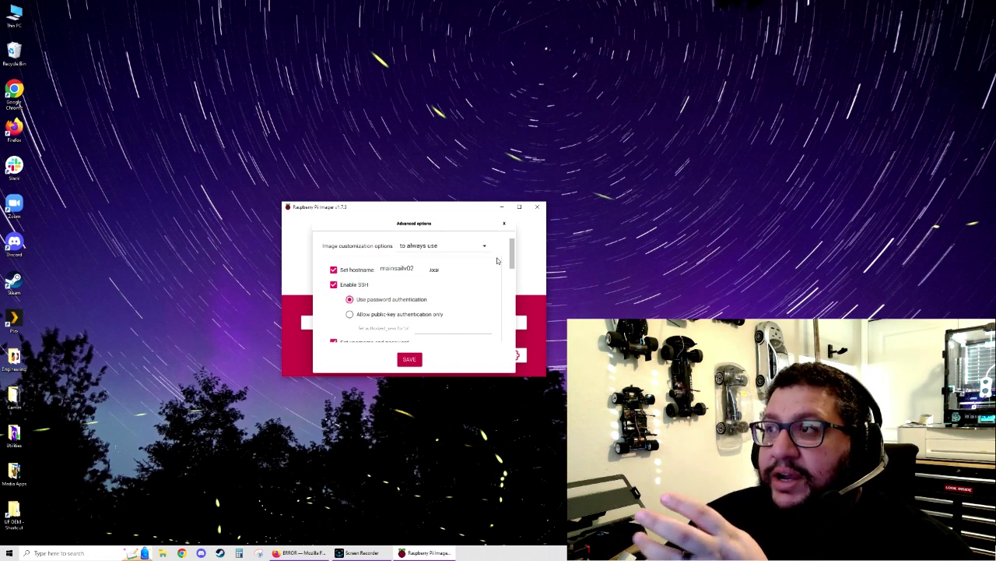
{"action": "mouse_move", "coordinate": [512, 254]}
{"action": "left_mouse_down"}
{"action": "mouse_move", "coordinate": [513, 273]}
{"action": "mouse_move", "coordinate": [512, 245]}
{"action": "left_mouse_up"}
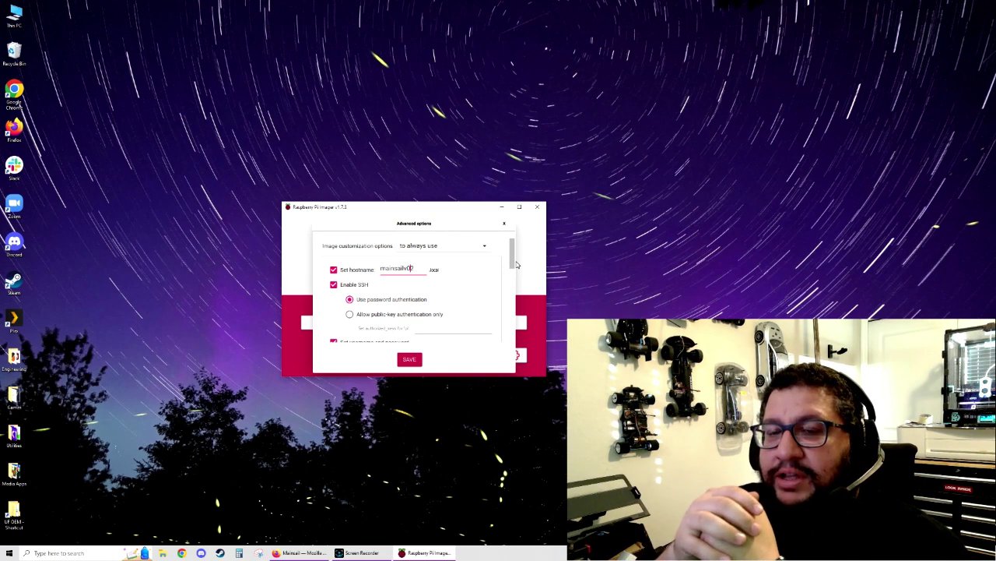
{"action": "key", "text": "BackSpace"}
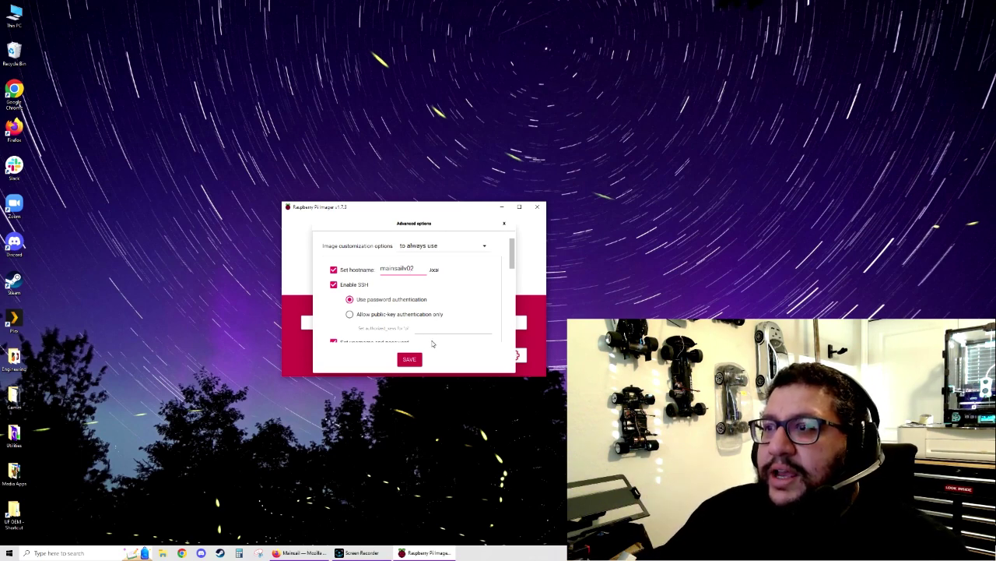
Save the custom settings, write Mainsail OS to the USB device, then show the router's client list
{"action": "left_click", "coordinate": [409, 360]}
{"action": "left_click", "coordinate": [507, 324]}
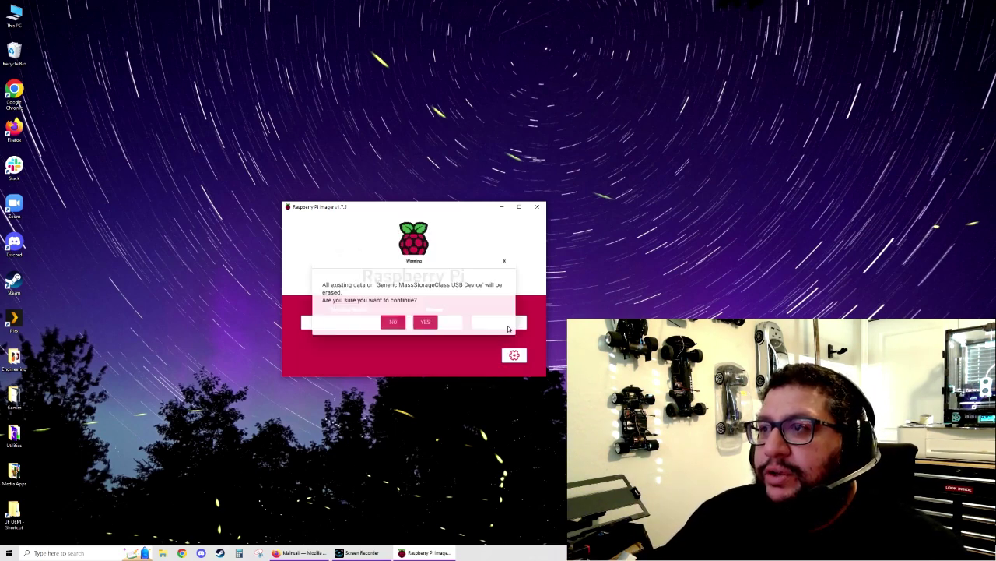
{"action": "left_click", "coordinate": [426, 321]}
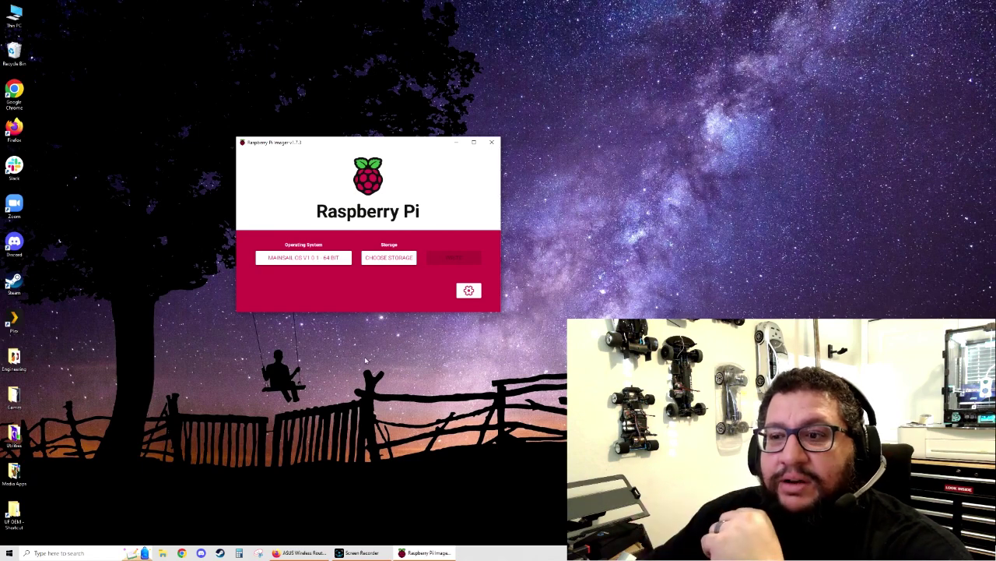
{"action": "mouse_move", "coordinate": [299, 553]}
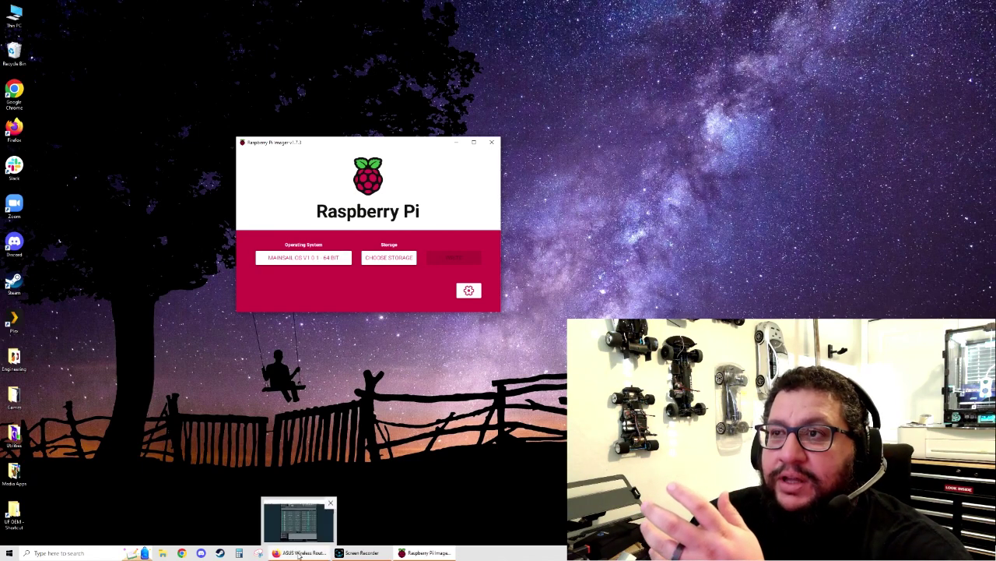
{"action": "left_click", "coordinate": [299, 553]}
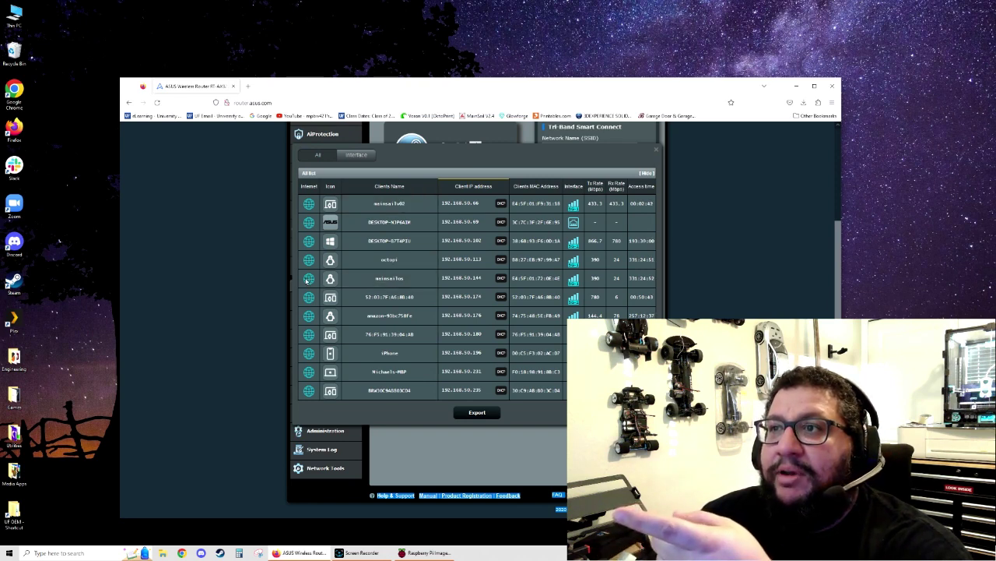
{"action": "left_click_drag", "start_coordinate": [579, 89], "coordinate": [485, 46]}
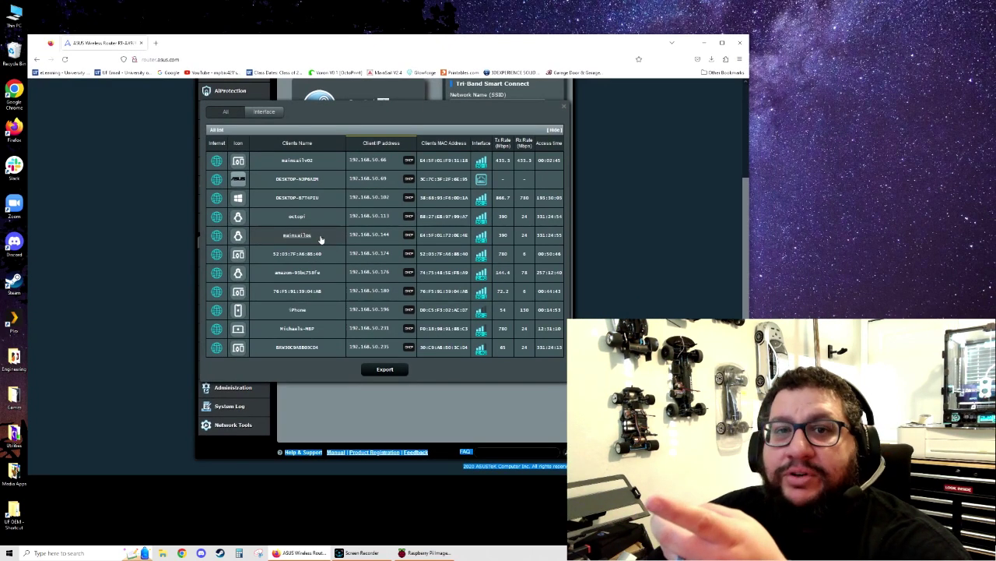
{"action": "mouse_move", "coordinate": [239, 236]}
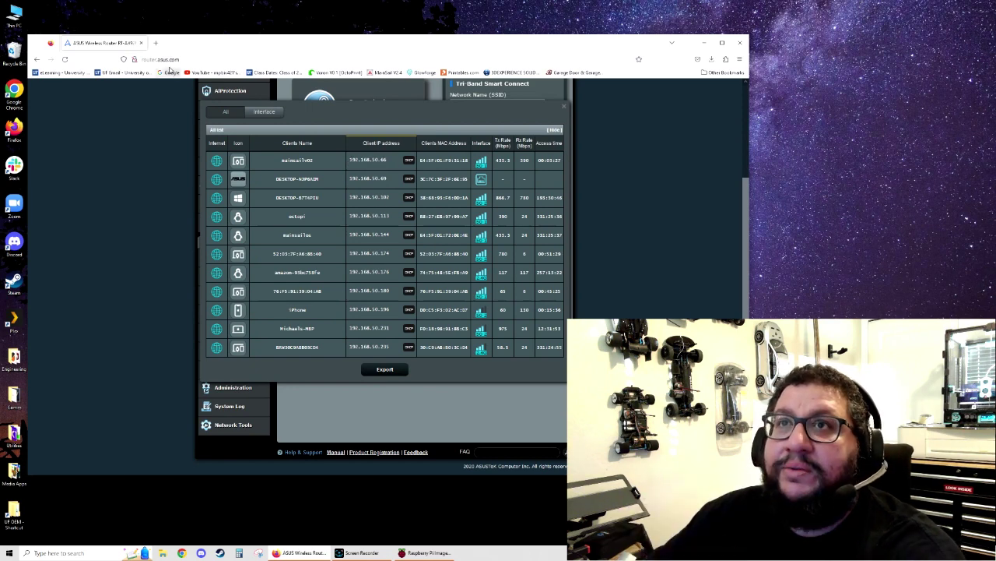
{"action": "left_click", "coordinate": [157, 44]}
Load Mainsail at 192.168.50.144 in the new tab and maximize the browser window
{"action": "type", "text": "192.168.50."}
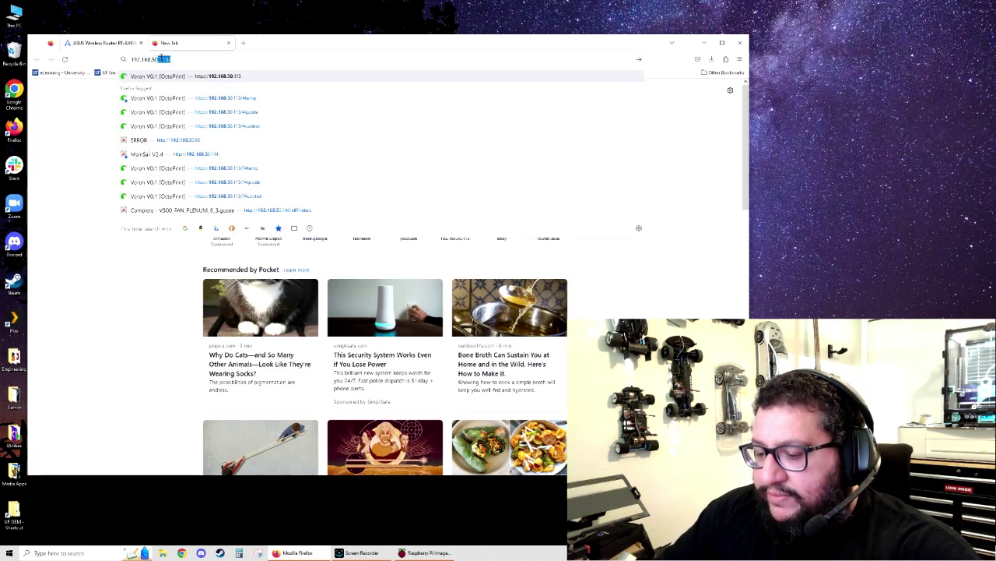
{"action": "type", "text": "144"}
{"action": "key", "text": "Return"}
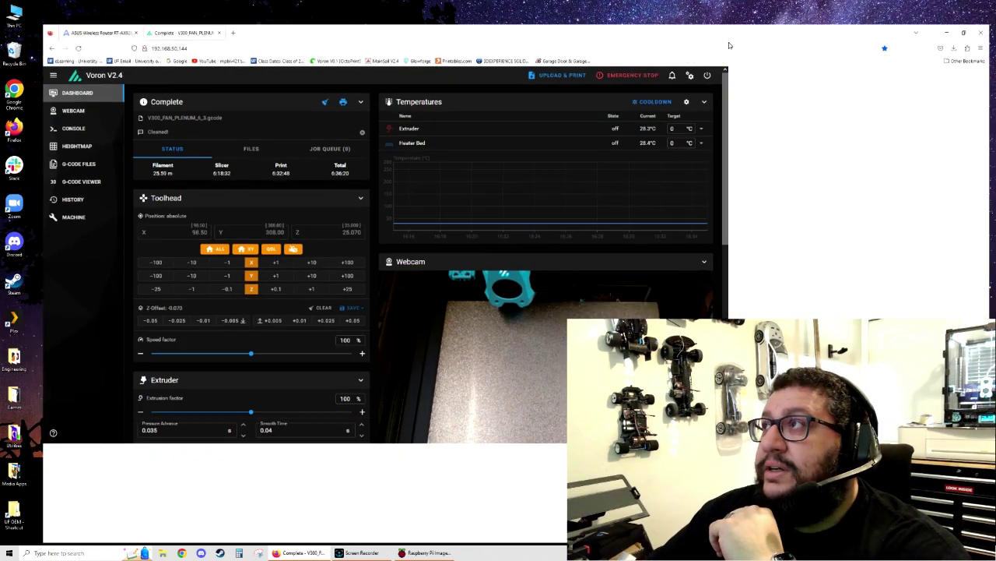
{"action": "left_click", "coordinate": [724, 43]}
Open another tab loading the Voron V0.2's Mainsail at 192.168.50.66
{"action": "left_click", "coordinate": [201, 11]}
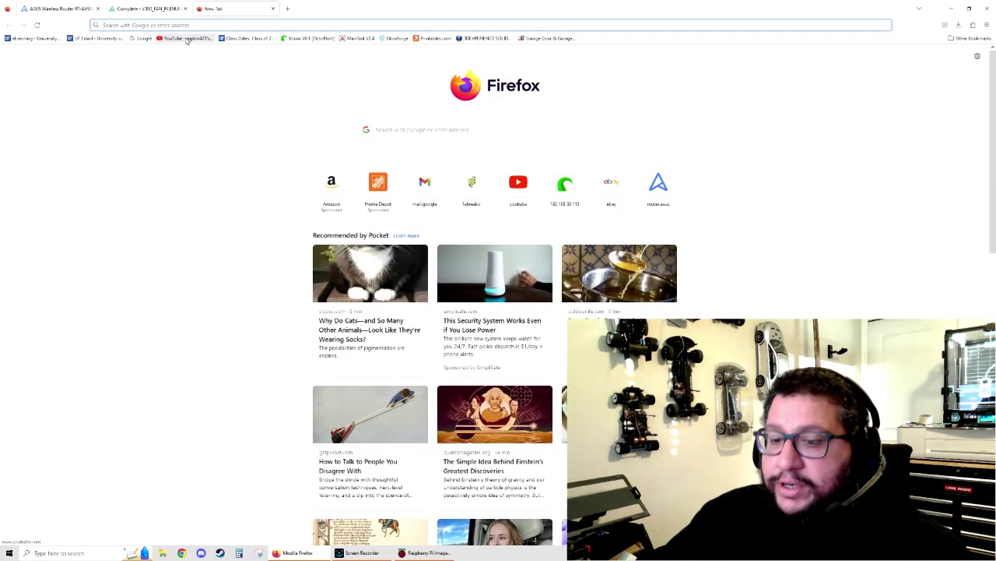
{"action": "type", "text": "192.168"}
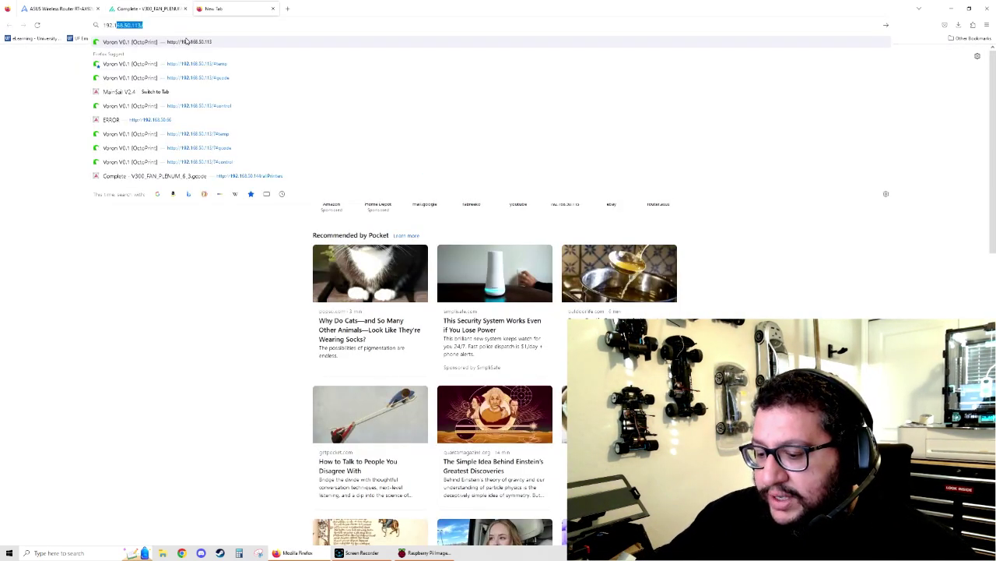
{"action": "type", "text": ".50.66"}
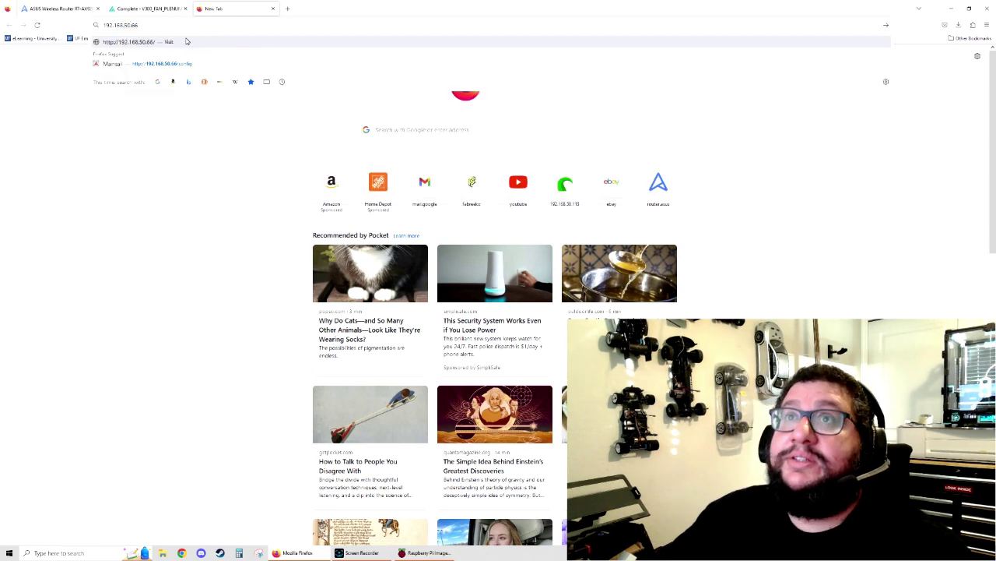
{"action": "key", "text": "Return"}
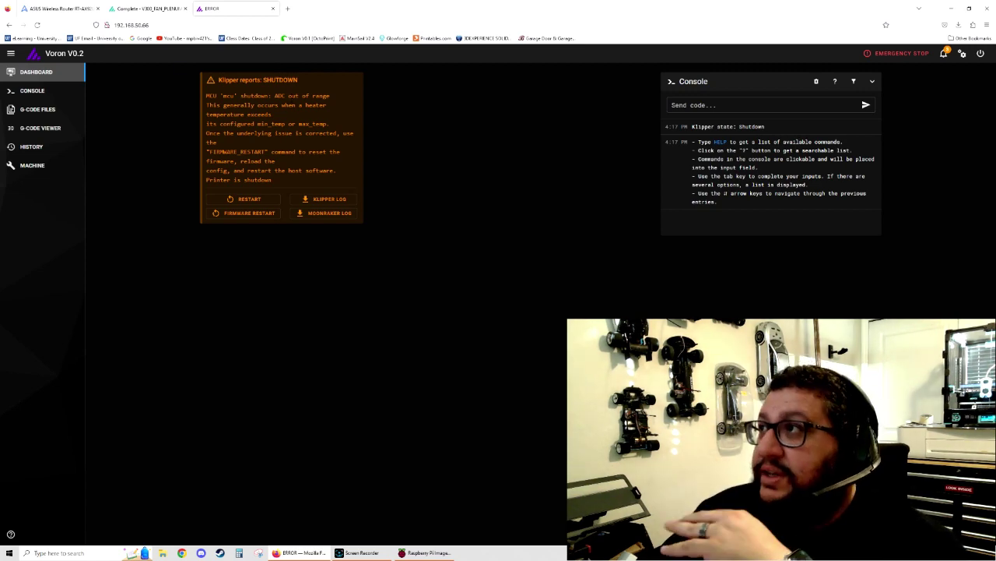
Flip repeatedly between the Voron V2.4 and Voron V0.2 tabs, then return to the router's client list
{"action": "left_click", "coordinate": [151, 8]}
{"action": "left_click", "coordinate": [224, 8]}
{"action": "left_click", "coordinate": [150, 8]}
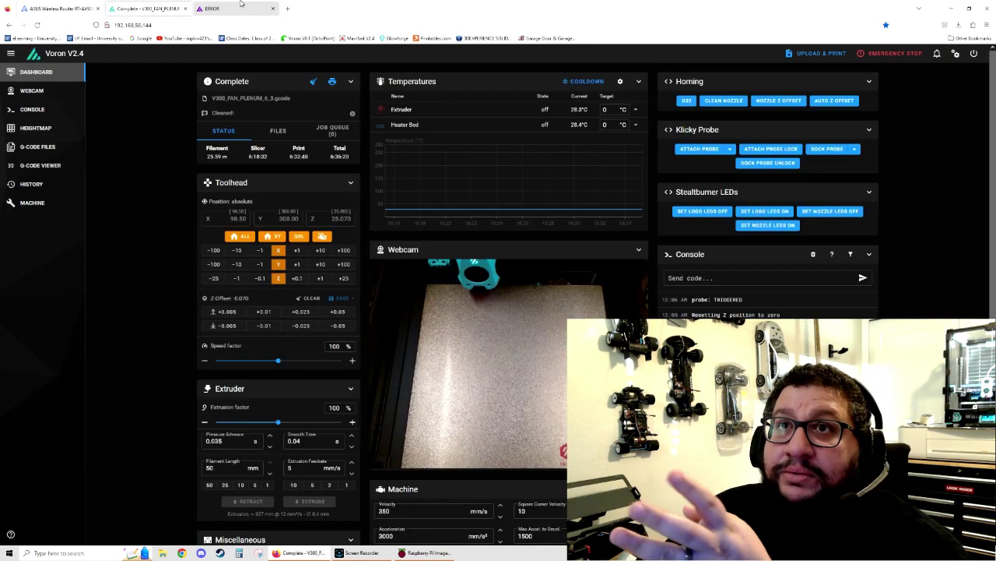
{"action": "left_click", "coordinate": [220, 8]}
{"action": "left_click", "coordinate": [152, 8]}
{"action": "left_click", "coordinate": [221, 8]}
{"action": "left_click", "coordinate": [160, 8]}
{"action": "left_click", "coordinate": [221, 8]}
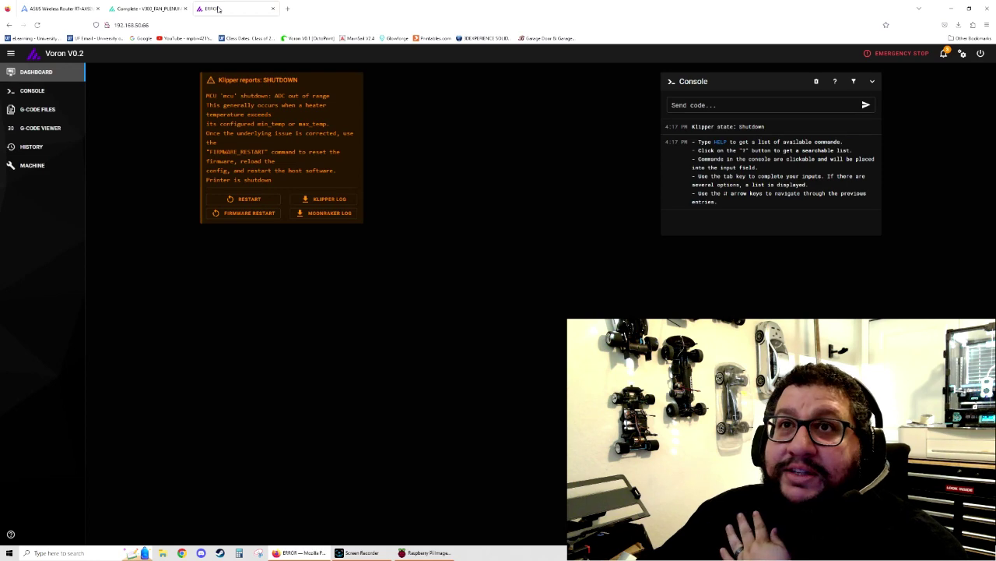
{"action": "left_click", "coordinate": [159, 8]}
{"action": "left_click", "coordinate": [220, 8]}
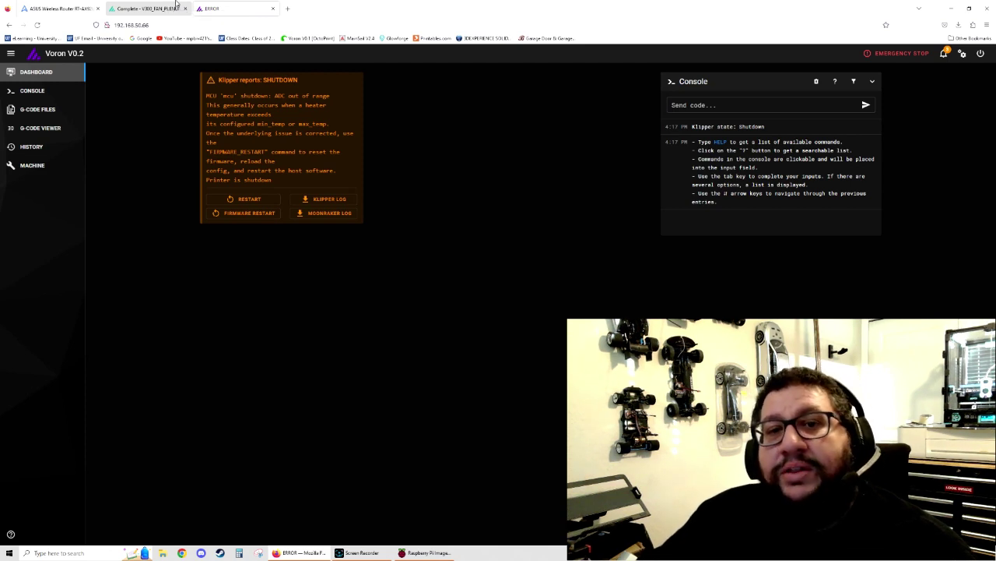
{"action": "left_click", "coordinate": [148, 8]}
{"action": "left_click", "coordinate": [236, 12]}
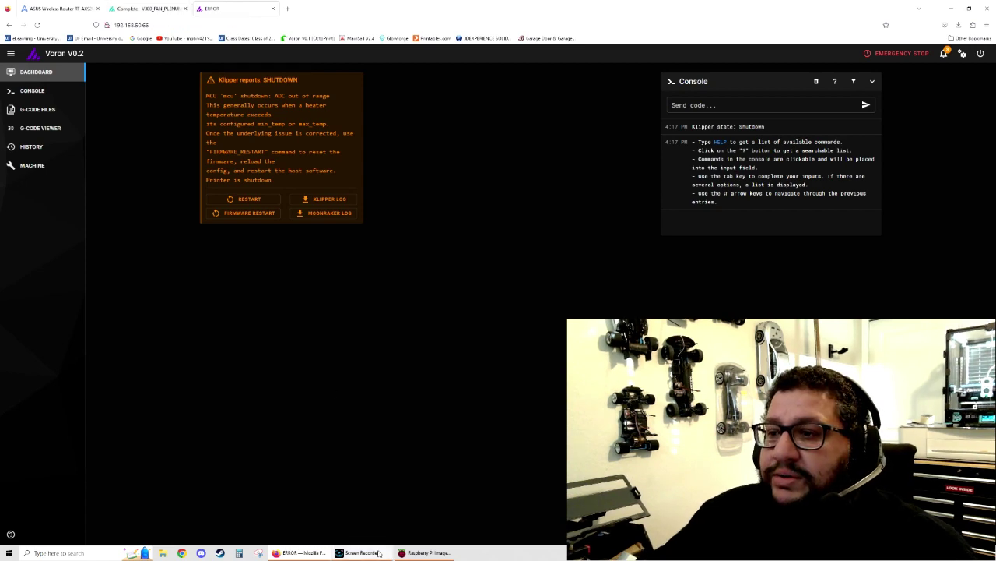
{"action": "key", "text": "ctrl+Tab"}
On the Voron V2.4, add printer 192.168.50.66 in Interface Settings > Printers
{"action": "left_click", "coordinate": [113, 7]}
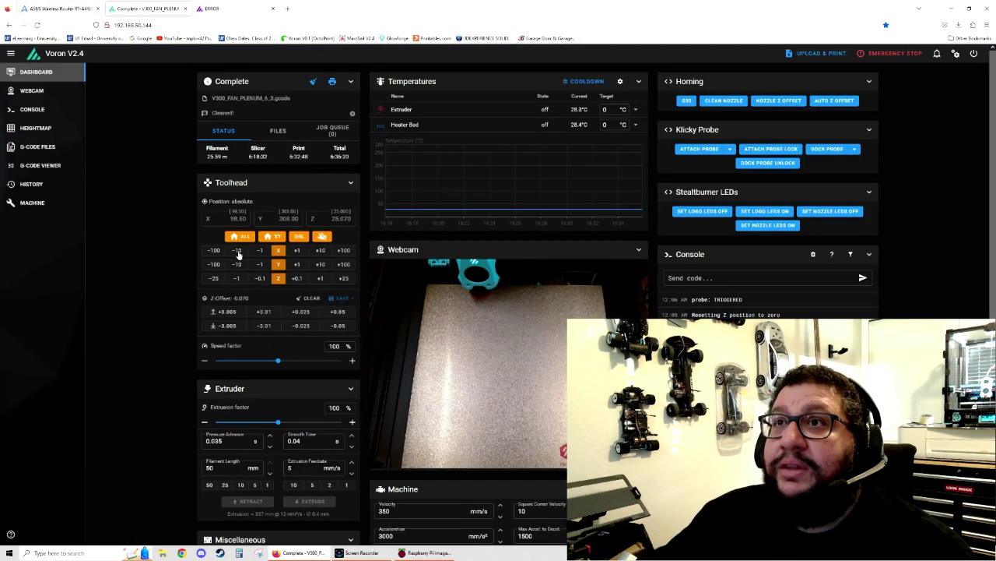
{"action": "left_click", "coordinate": [956, 53]}
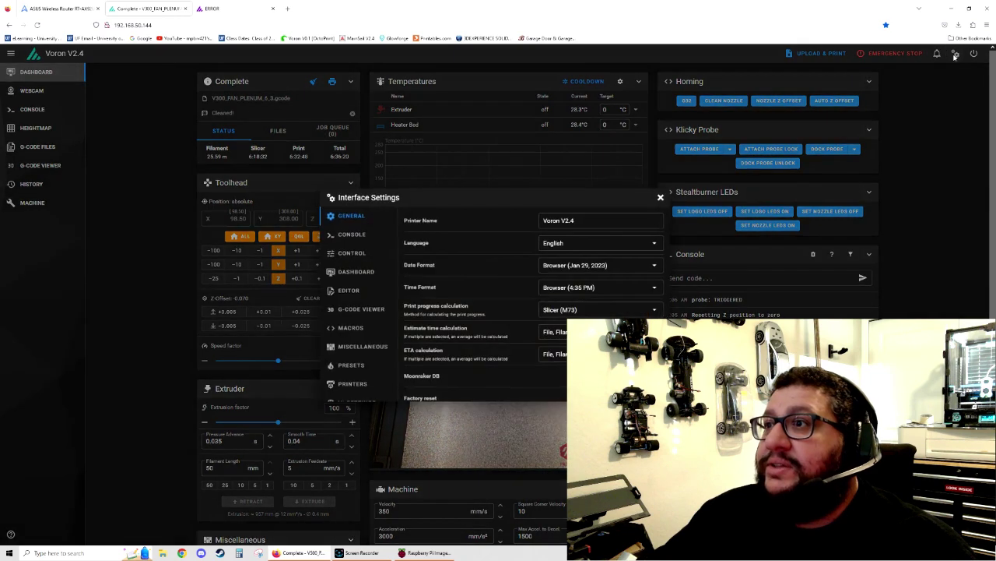
{"action": "left_click_drag", "start_coordinate": [460, 167], "coordinate": [363, 319]}
{"action": "left_click", "coordinate": [351, 354]}
{"action": "left_click", "coordinate": [636, 248]}
{"action": "left_click", "coordinate": [577, 241]}
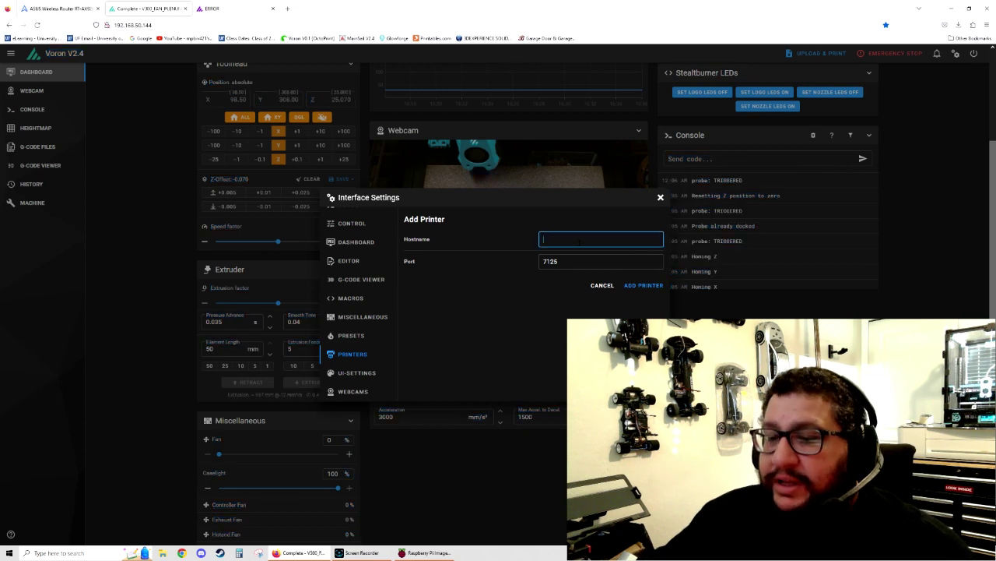
{"action": "type", "text": "192.16"}
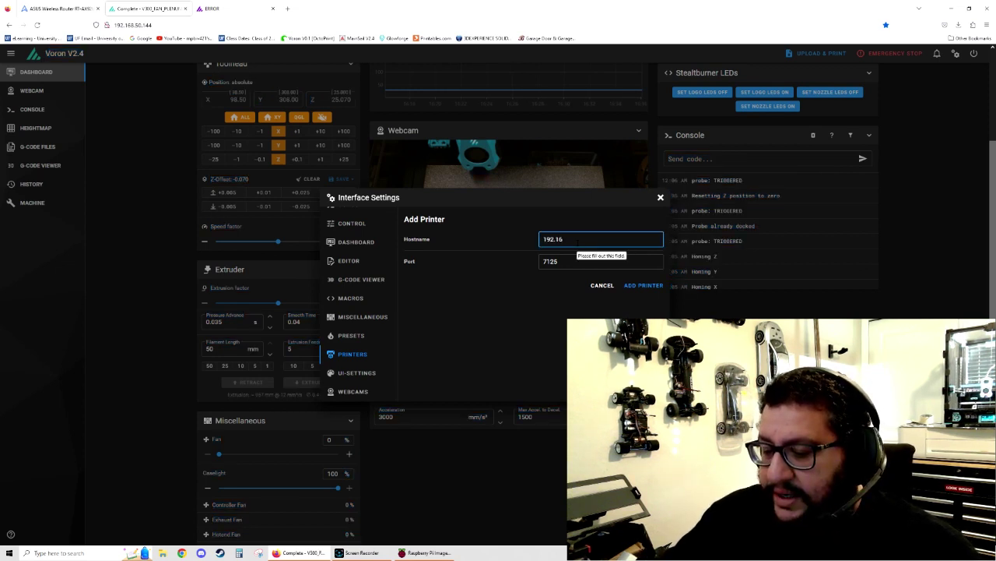
{"action": "type", "text": "8.50"}
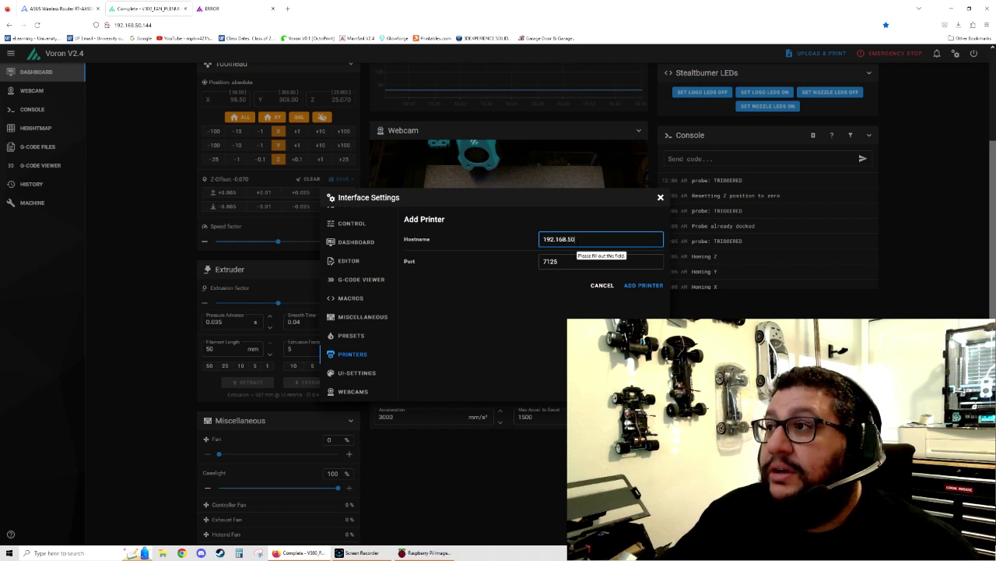
{"action": "type", "text": ".66"}
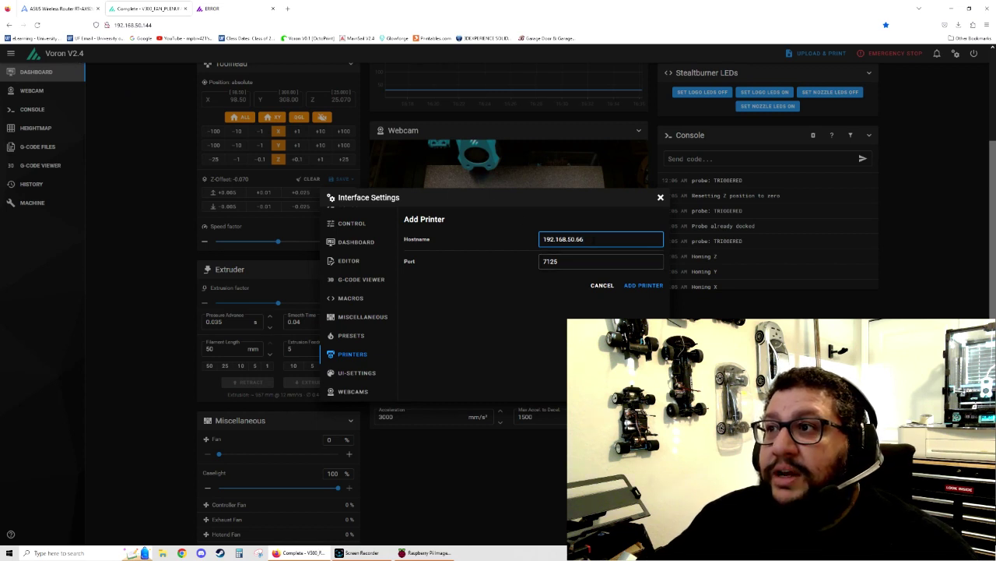
{"action": "left_click", "coordinate": [643, 285]}
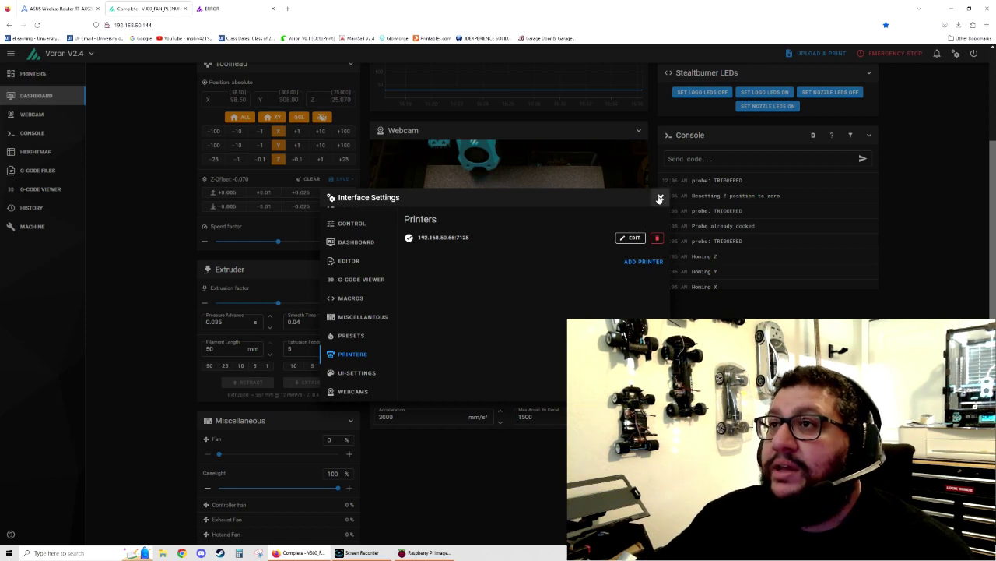
{"action": "left_click", "coordinate": [659, 198]}
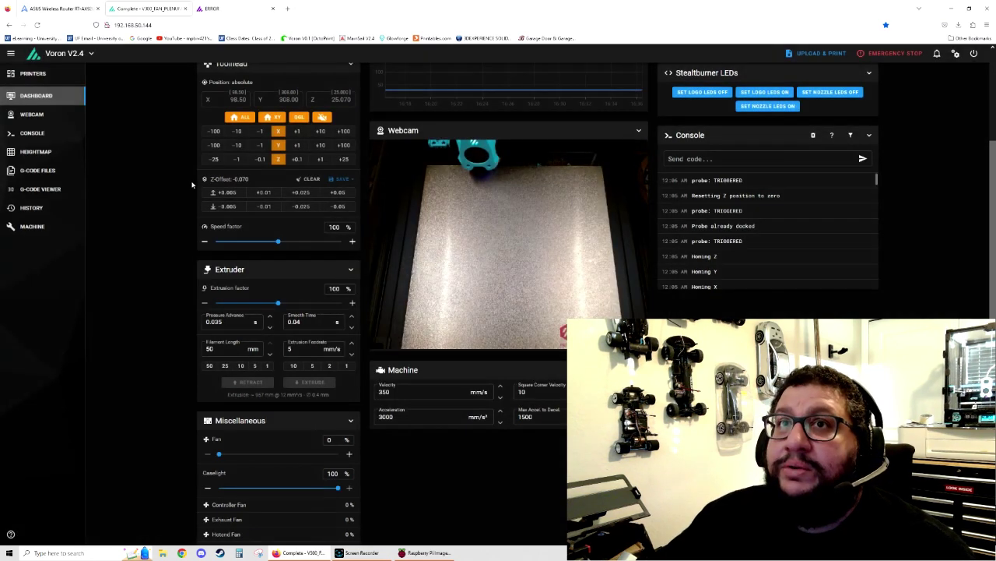
Open the printers overview and pick Voron V0.2 from the printer dropdown
{"action": "left_click", "coordinate": [31, 74]}
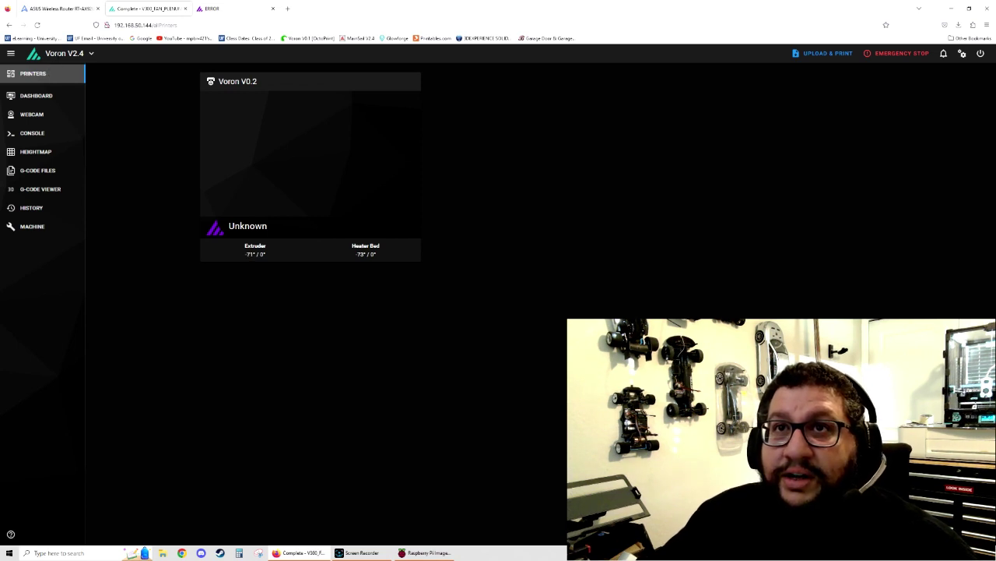
{"action": "left_click", "coordinate": [91, 54]}
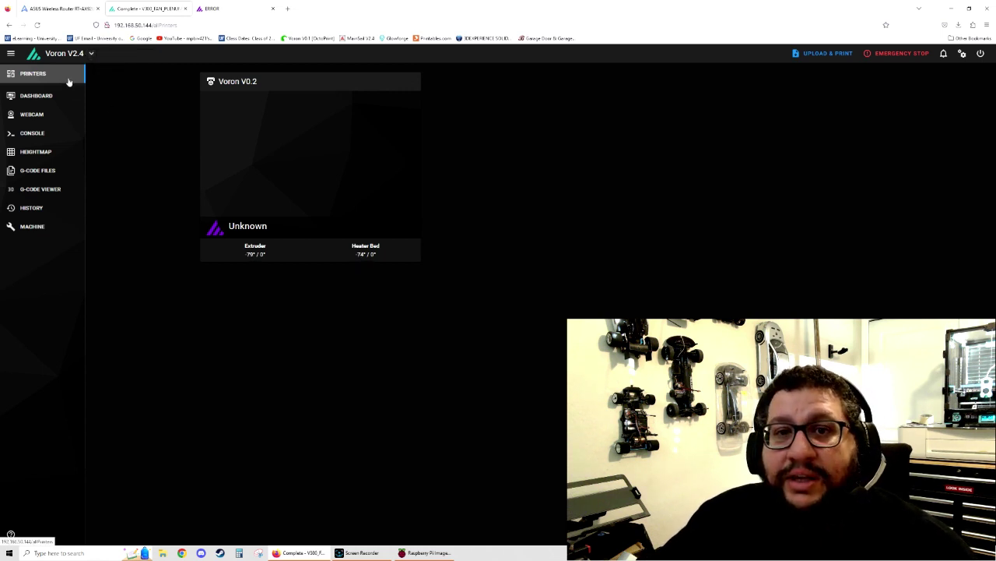
{"action": "mouse_move", "coordinate": [91, 54]}
{"action": "left_click", "coordinate": [115, 64]}
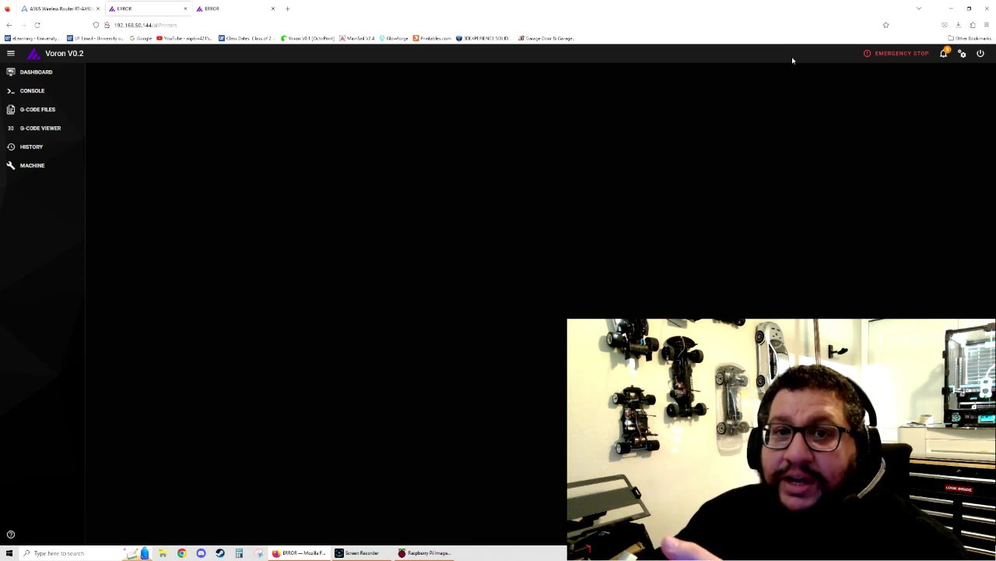
Open the Voron V0.2's interface settings
{"action": "left_click", "coordinate": [962, 53]}
Add 192.168.50.144 as a printer in the Voron V0.2's Printers settings
{"action": "scroll", "coordinate": [351, 304], "scroll_direction": "down", "scroll_amount": 1}
{"action": "left_click", "coordinate": [356, 355]}
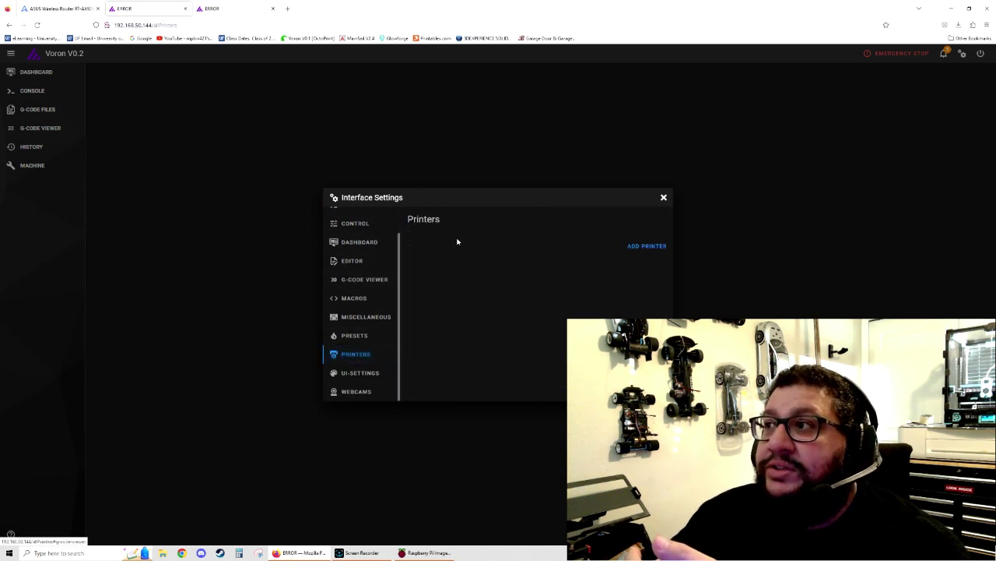
{"action": "left_click", "coordinate": [638, 246]}
{"action": "left_click", "coordinate": [551, 246]}
{"action": "type", "text": "192.168.50.144"}
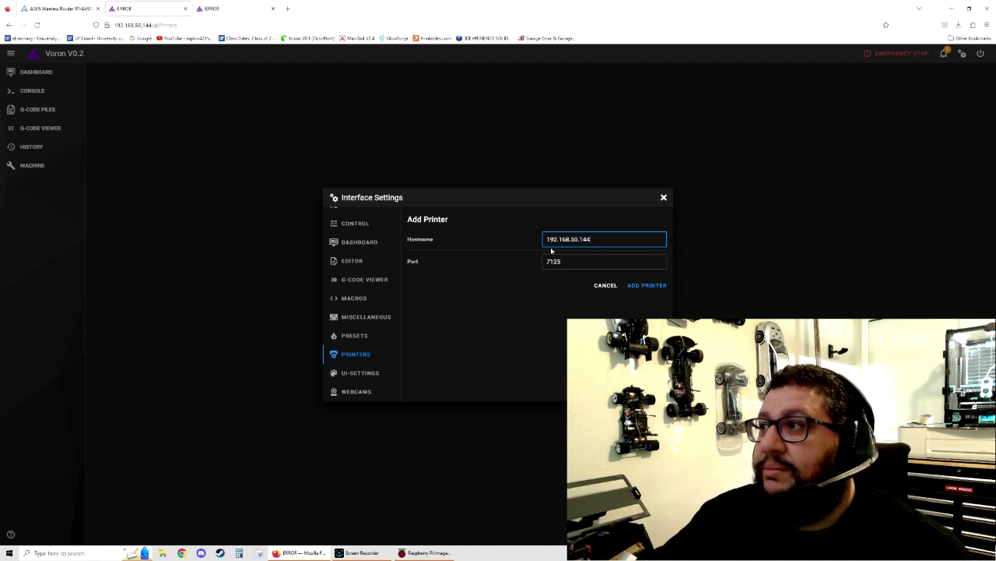
{"action": "left_click", "coordinate": [656, 287]}
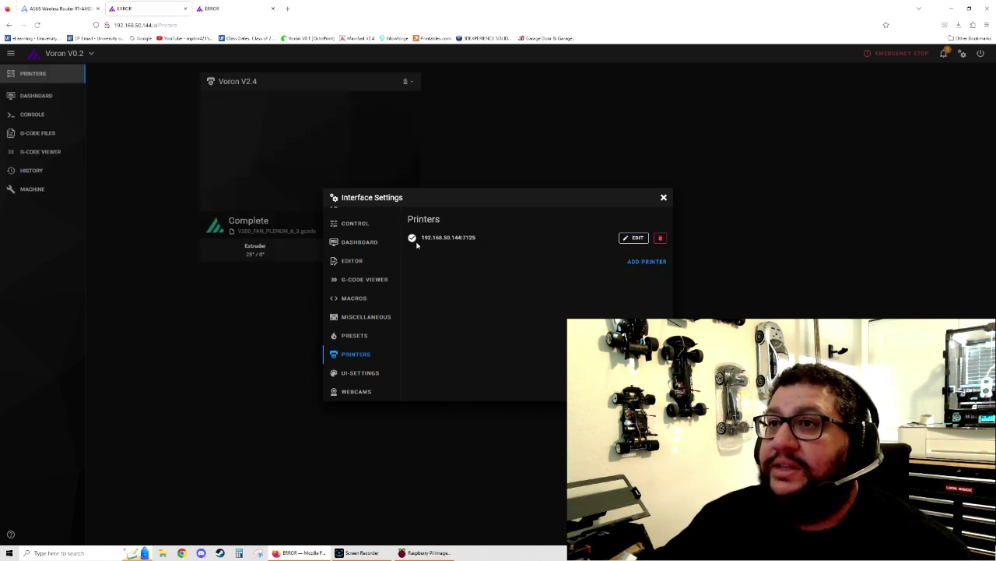
{"action": "left_click", "coordinate": [663, 197]}
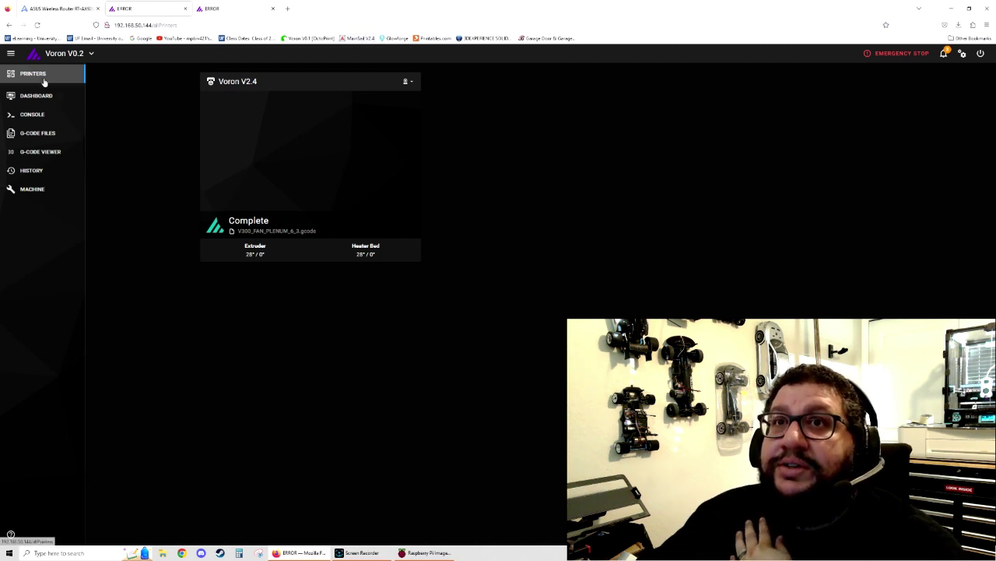
Switch to the Voron V2.4 via its card, then back to the Voron V0.2 dashboard
{"action": "mouse_move", "coordinate": [247, 131]}
{"action": "left_click", "coordinate": [310, 176]}
{"action": "left_click", "coordinate": [318, 175]}
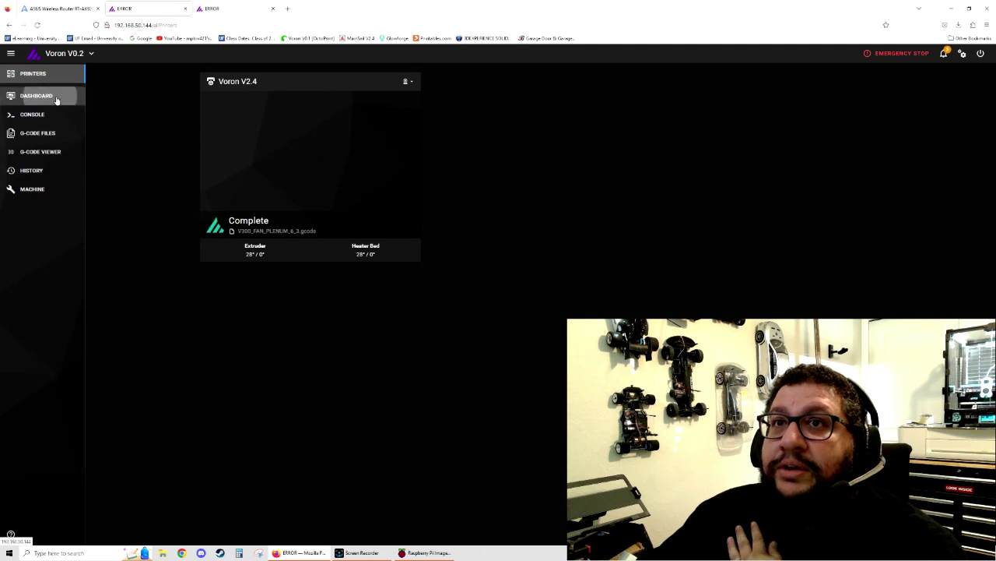
{"action": "left_click", "coordinate": [47, 96]}
Toggle V2.4 and V0.2 via the dropdown, ending on V2.4, then reopen Imager's advanced options
{"action": "left_click", "coordinate": [90, 53]}
{"action": "left_click", "coordinate": [116, 66]}
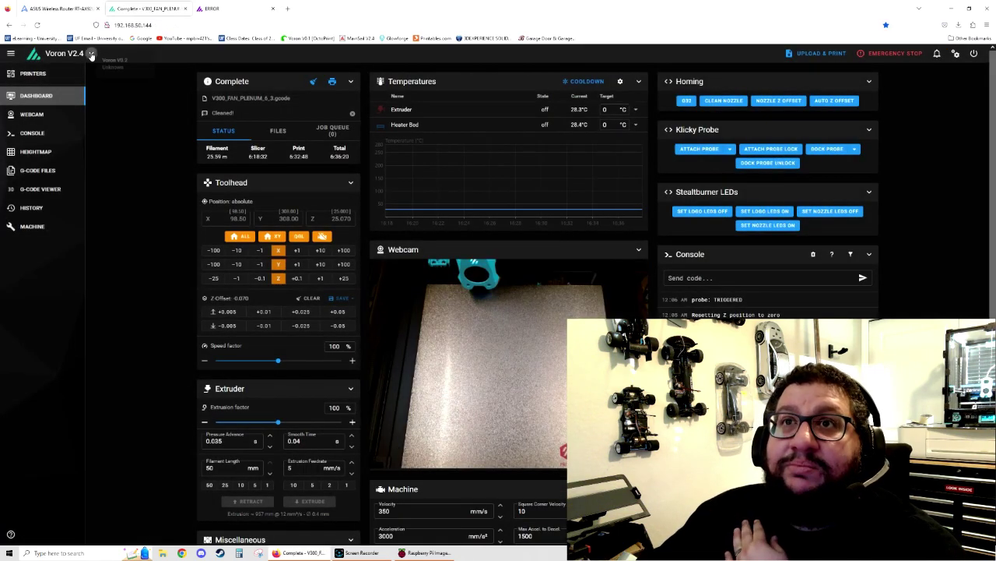
{"action": "left_click", "coordinate": [90, 53]}
{"action": "left_click", "coordinate": [108, 67]}
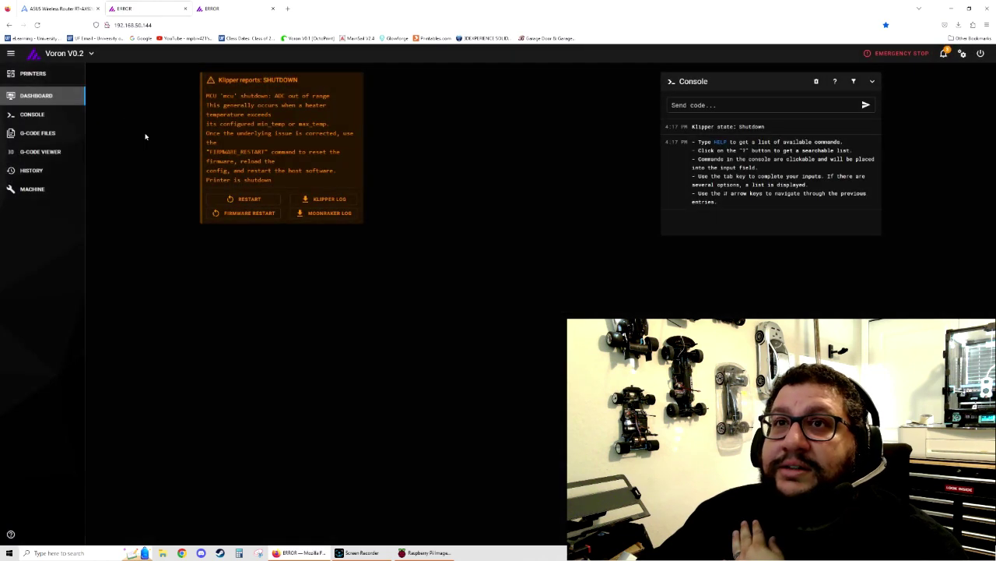
{"action": "left_click", "coordinate": [91, 53]}
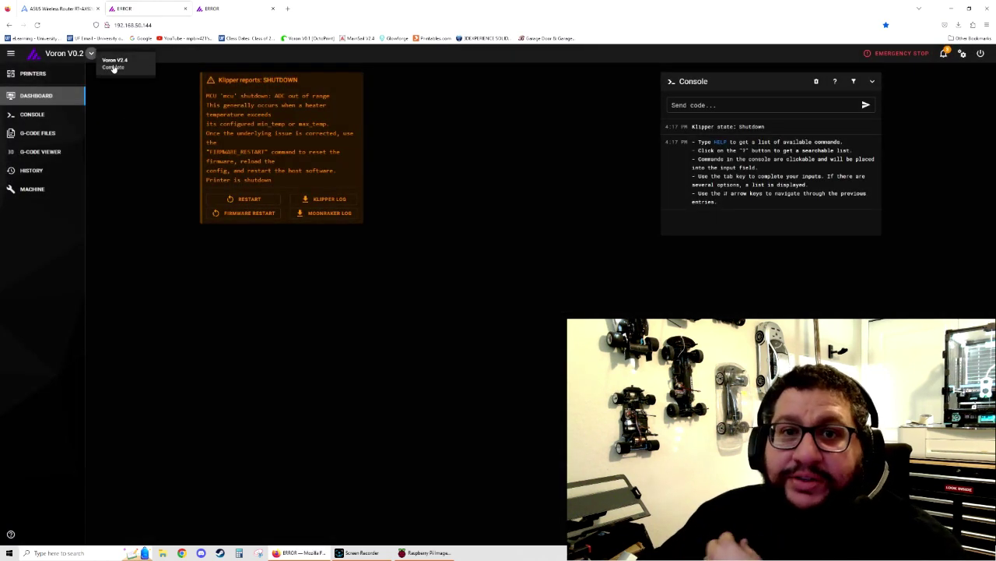
{"action": "left_click", "coordinate": [113, 67]}
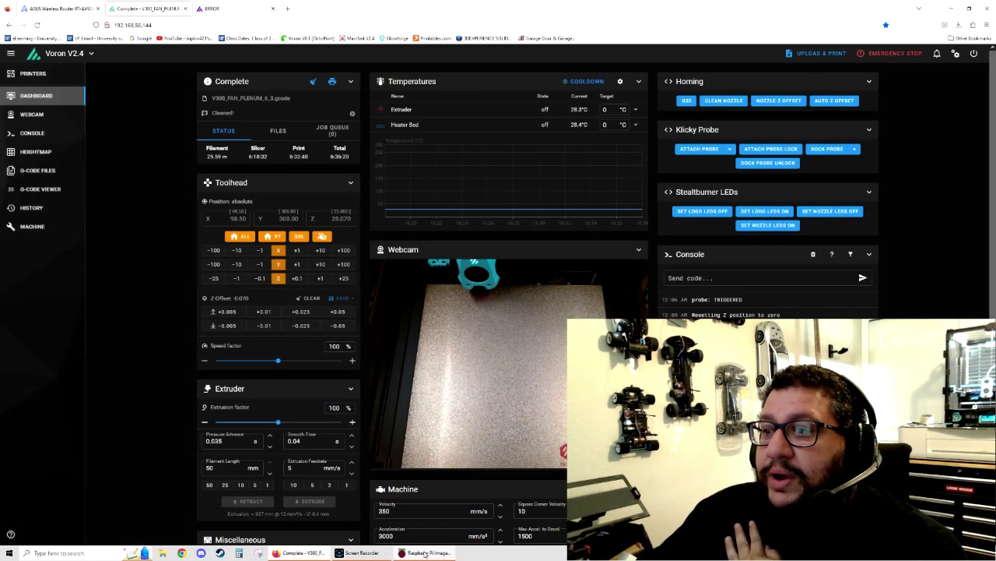
{"action": "key", "text": "alt+Tab"}
{"action": "left_click", "coordinate": [468, 289]}
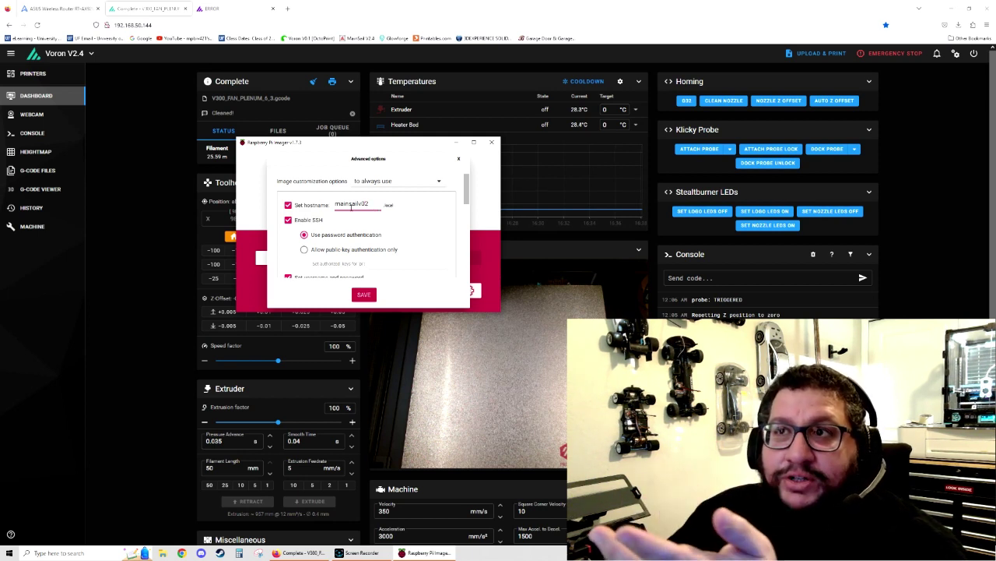